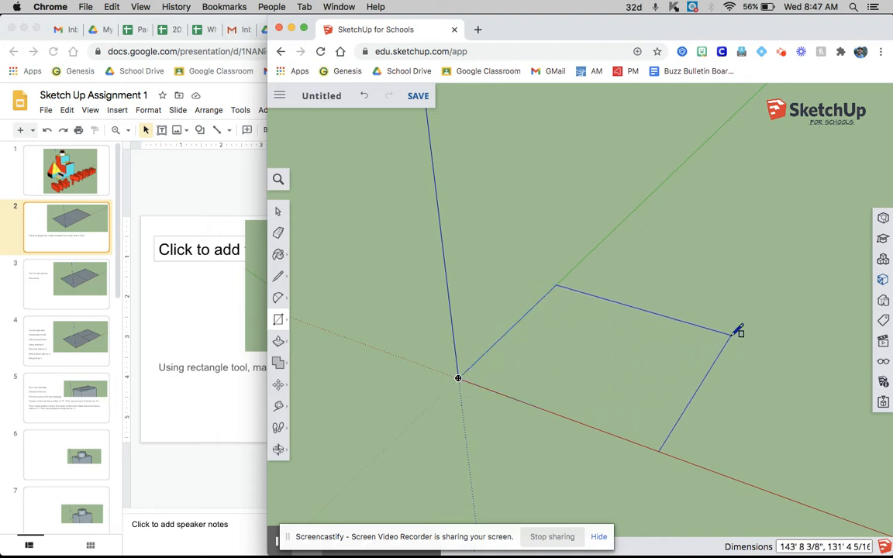
# - Draw a rectangle measuring 6 by 4 inches on the ground plane, starting from the origin
pyautogui.write('6,4')
pyautogui.press('Return')
pyautogui.scroll(3, 440, 375)
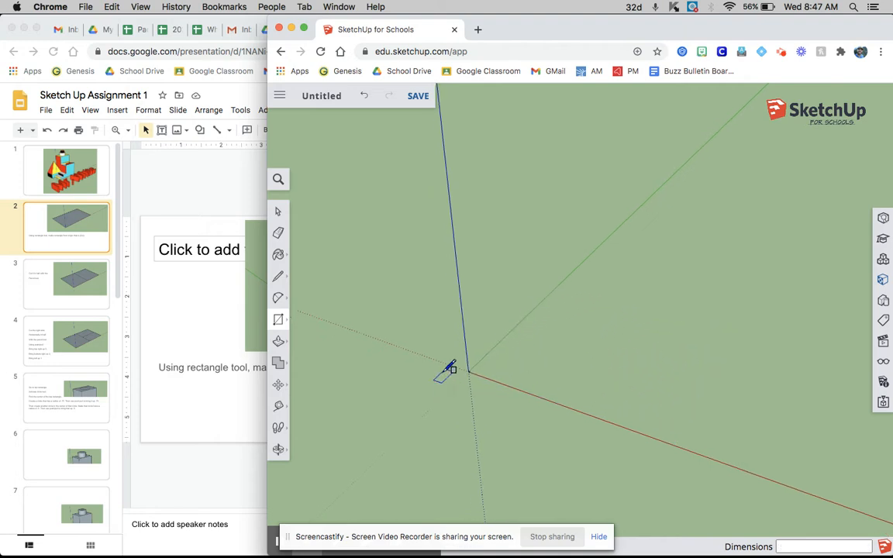
pyautogui.scroll(4, 493, 364)
pyautogui.scroll(6, 494, 363)
# - Consult slide 3 of the Google Slides assignment and, in SketchUp, split the rectangle in half with a line between its long edges' midpoints
pyautogui.click(210, 309)
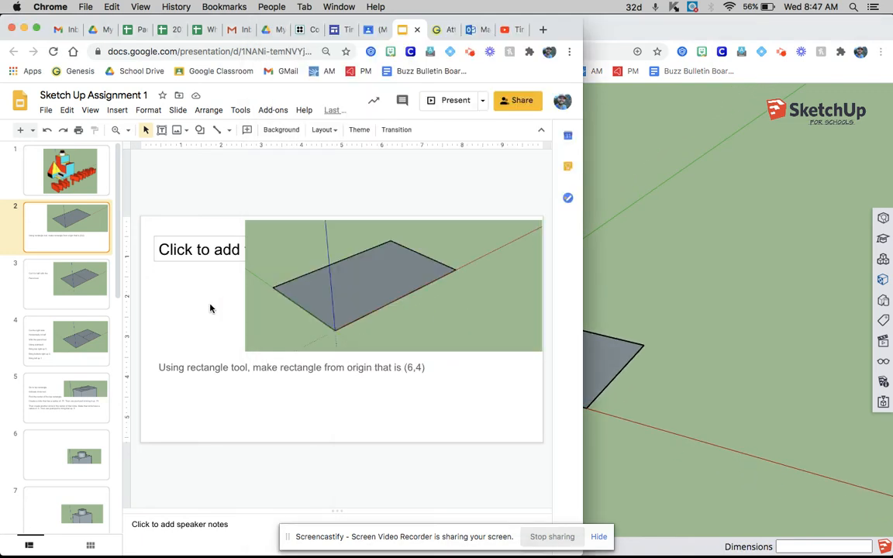
pyautogui.press('Down')
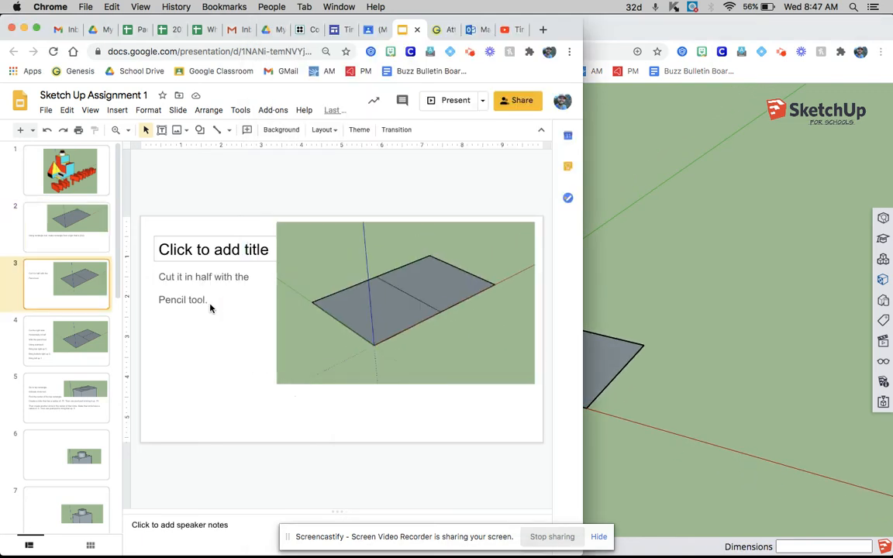
pyautogui.click(712, 253)
pyautogui.click(278, 276)
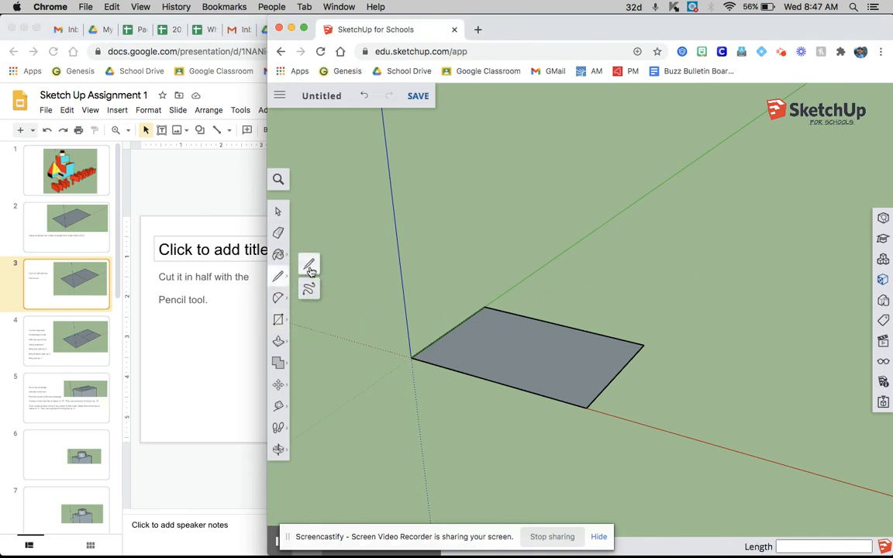
pyautogui.click(560, 325)
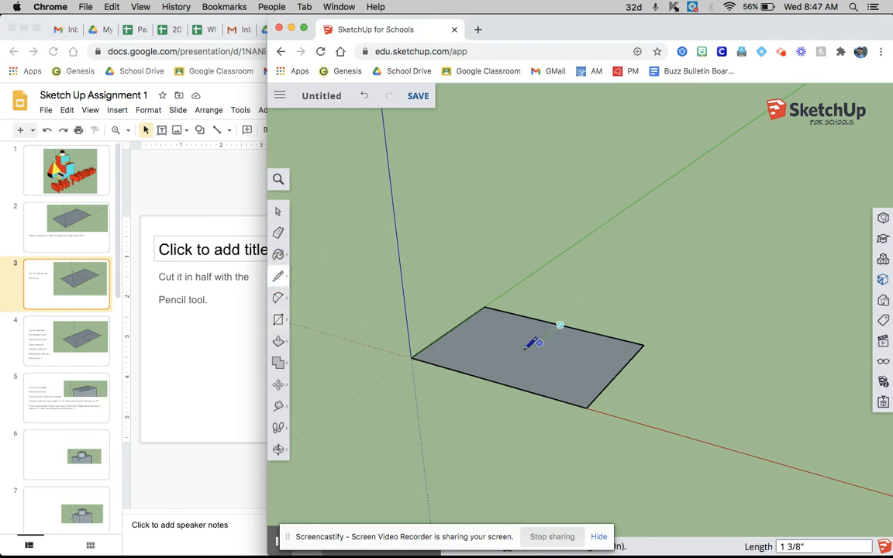
pyautogui.click(497, 380)
# - Consult slide 4 of the assignment and, in SketchUp, split the rectangle's right half with a 3-inch line from the dividing line's midpoint to the outer edge's midpoint
pyautogui.moveTo(485, 296); pyautogui.dragTo(730, 269, button='middle')
pyautogui.click(193, 374)
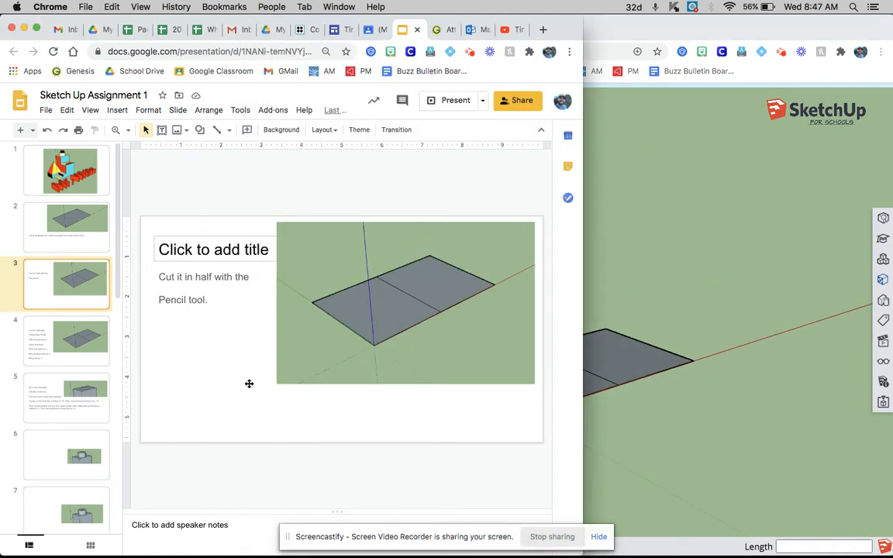
pyautogui.press('Down')
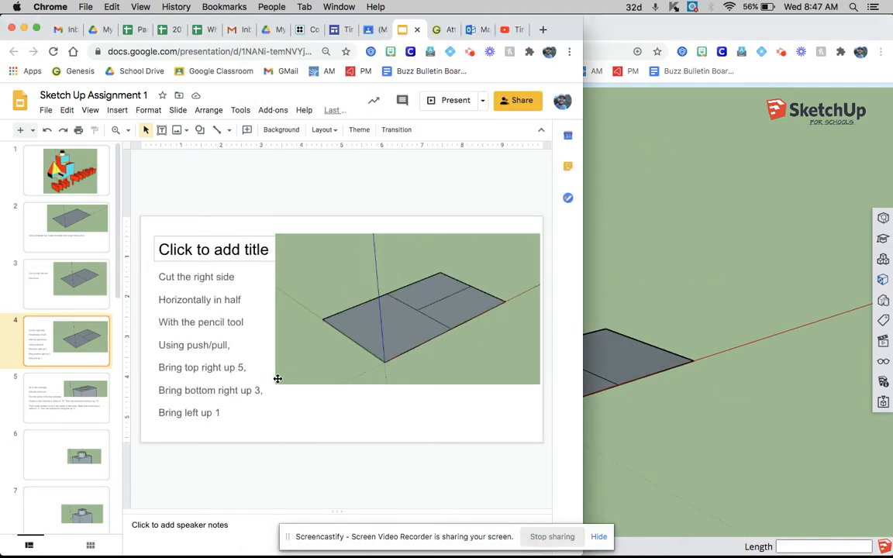
pyautogui.click(792, 224)
pyautogui.click(573, 363)
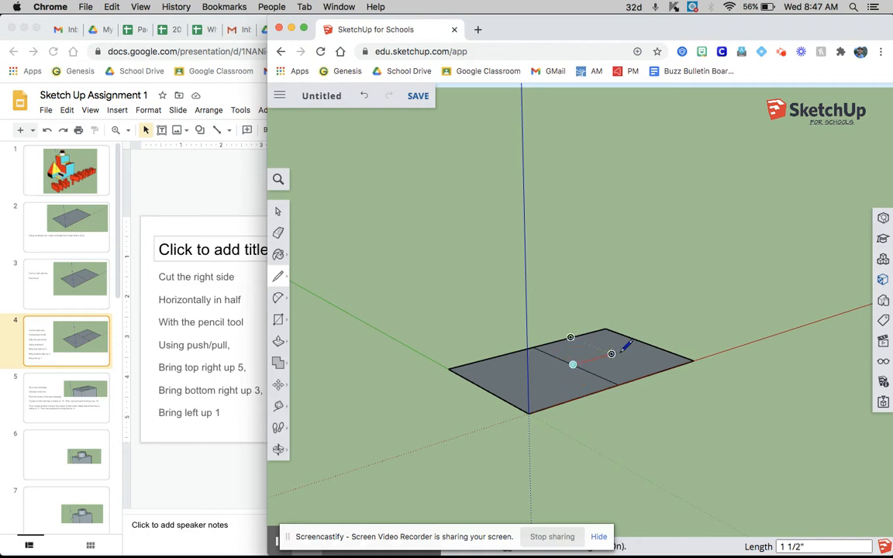
pyautogui.click(645, 344)
# - Recheck slide 4 of the assignment and, in SketchUp, use Push/Pull to raise the rear right section of the rectangle by 5 inches
pyautogui.click(165, 339)
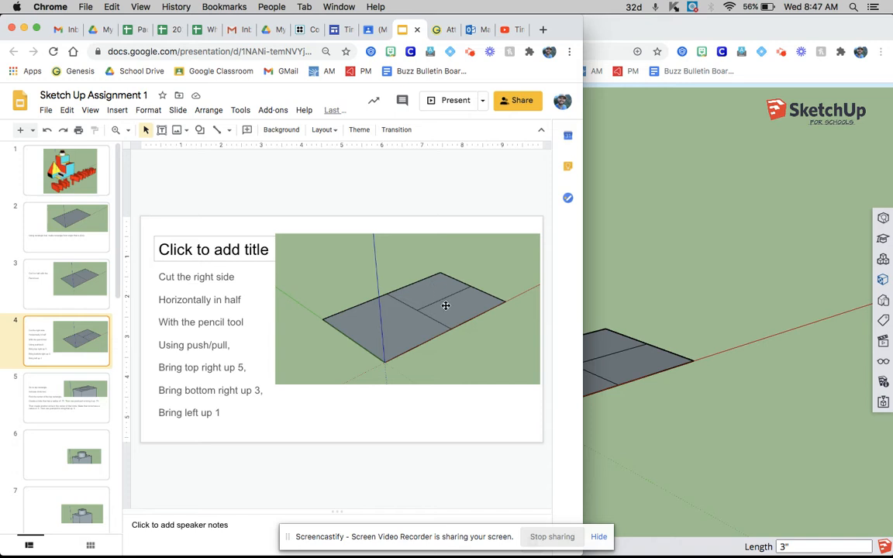
pyautogui.click(639, 277)
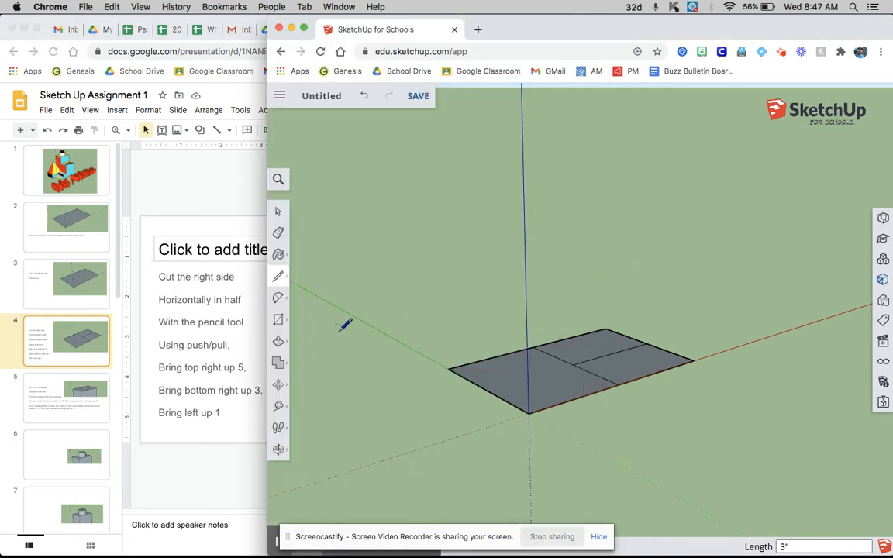
pyautogui.click(278, 341)
pyautogui.click(310, 318)
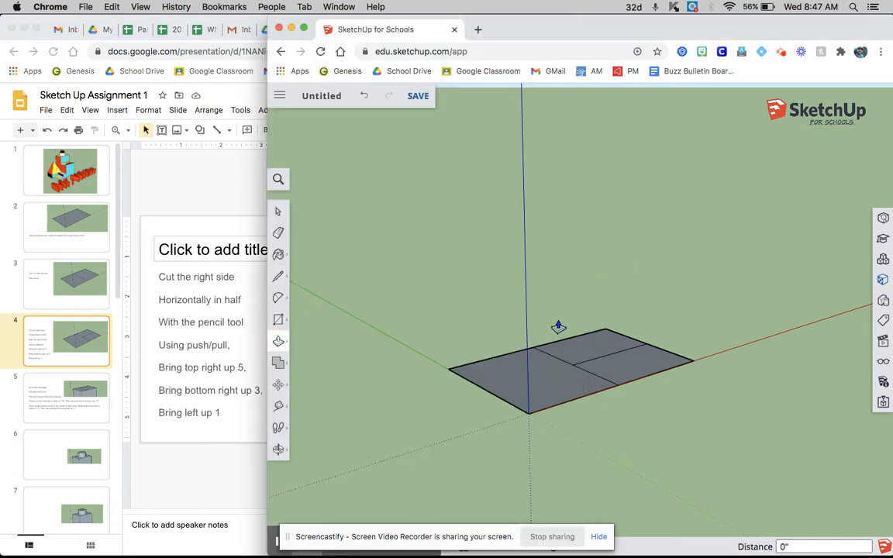
pyautogui.click(582, 353)
pyautogui.write('5')
pyautogui.press('Return')
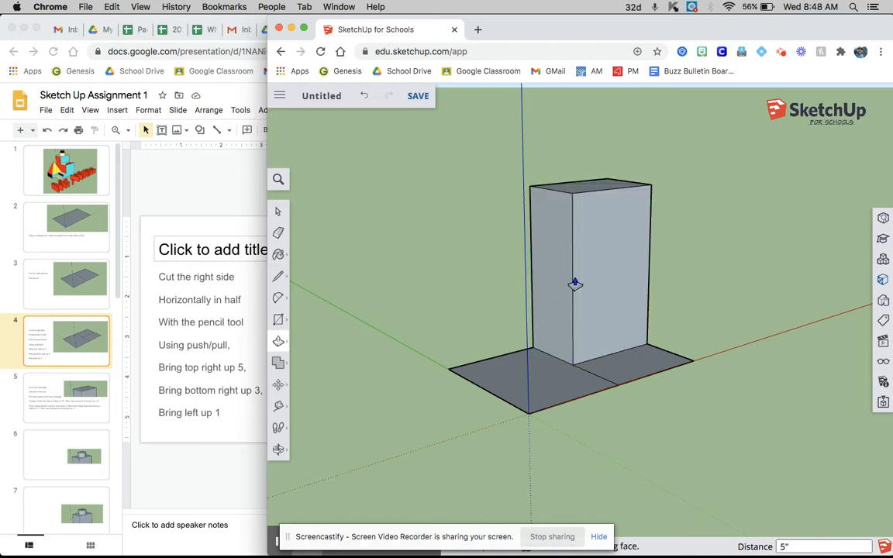
# - Push/Pull the front right section up 3 inches and the large left section up 1 inch
pyautogui.click(620, 353)
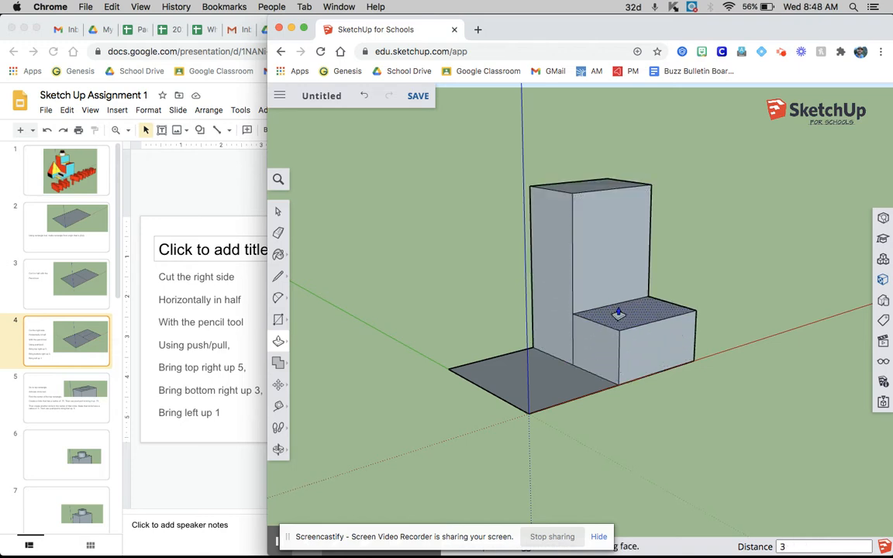
pyautogui.write('3')
pyautogui.press('Return')
pyautogui.click(550, 392)
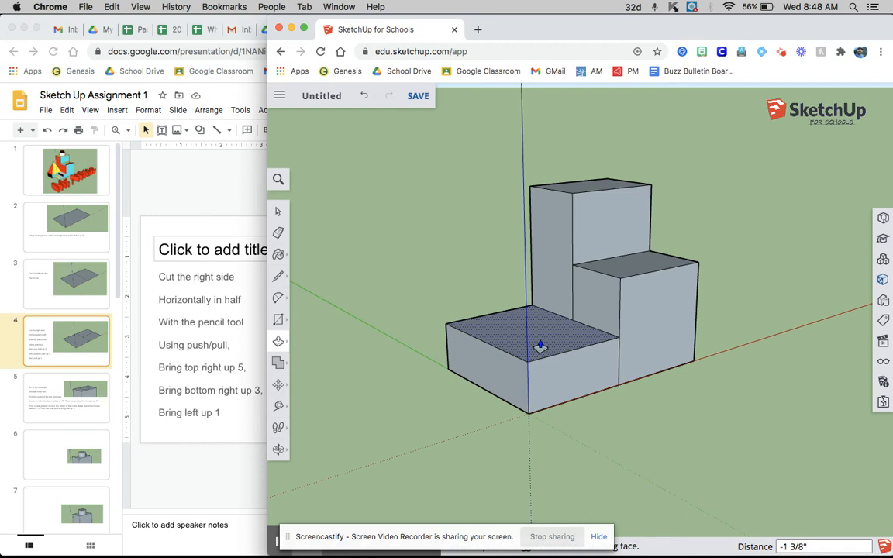
pyautogui.press('Return')
# - Consult slide 5 of the assignment and, in SketchUp, draw a circle of radius .75 inch at the centre of the tallest block's top face
pyautogui.click(134, 401)
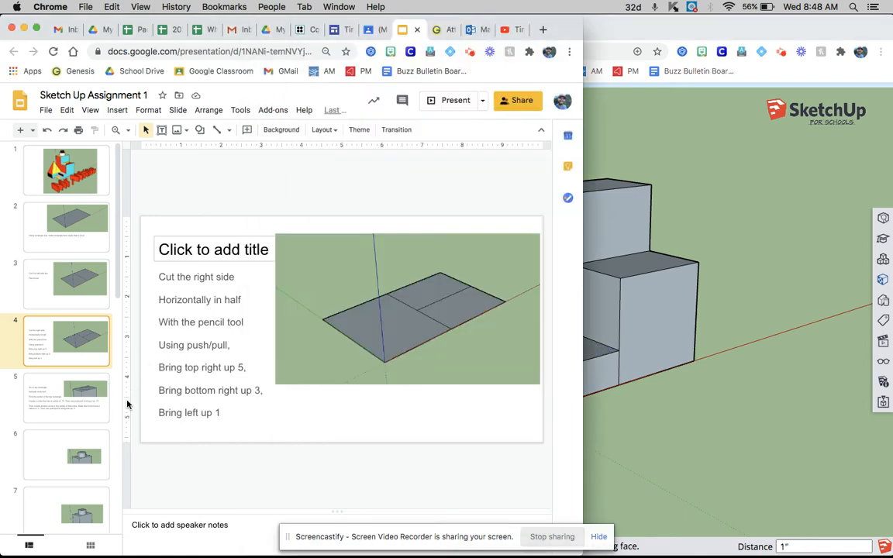
pyautogui.click(79, 387)
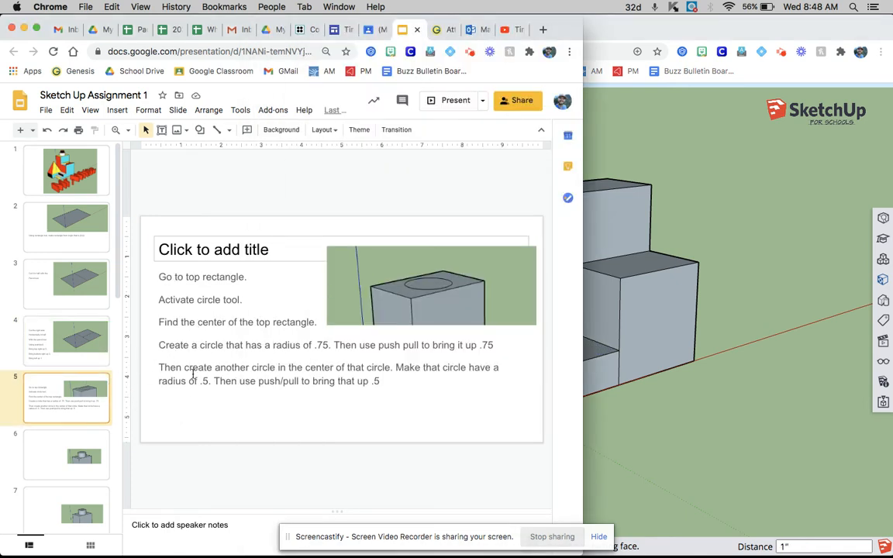
pyautogui.moveTo(680, 202); pyautogui.dragTo(662, 233, button='middle')
pyautogui.scroll(-3, 728, 277)
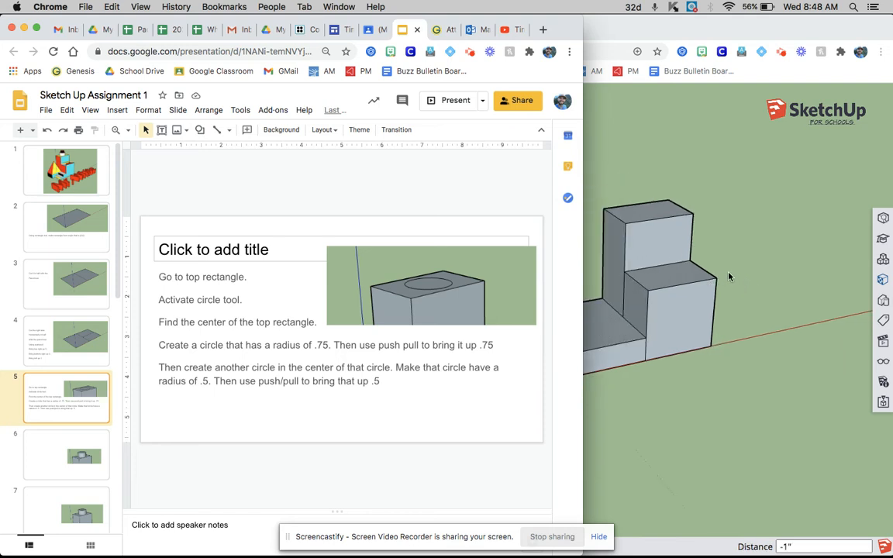
pyautogui.scroll(5, 634, 205)
pyautogui.click(680, 155)
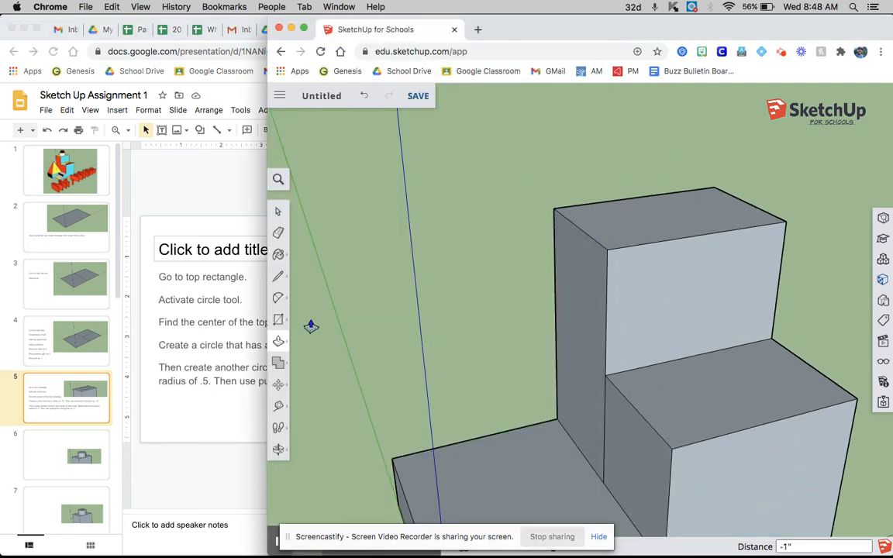
pyautogui.click(277, 298)
pyautogui.click(279, 322)
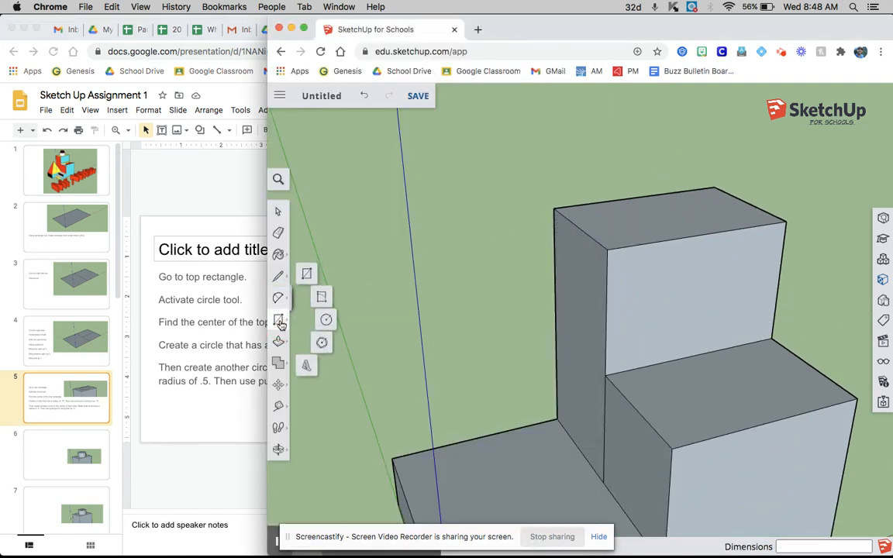
pyautogui.click(326, 320)
pyautogui.click(184, 419)
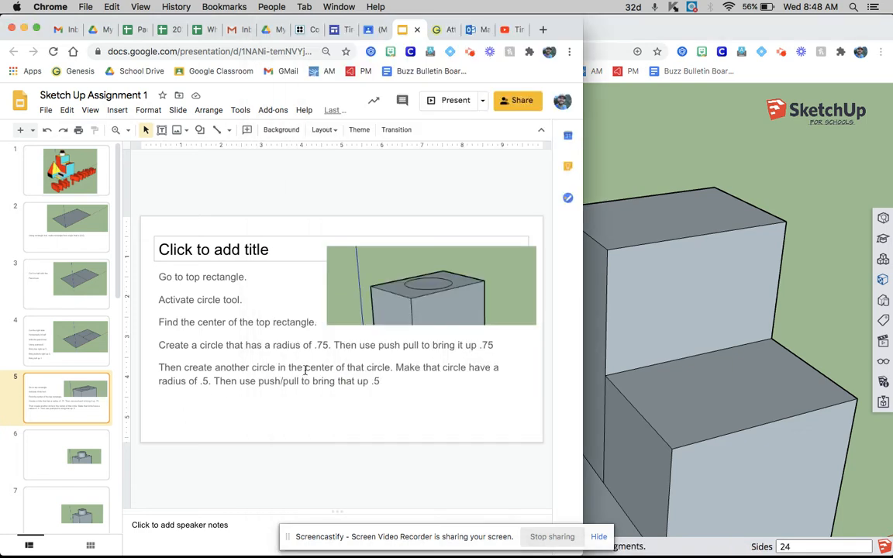
pyautogui.click(649, 211)
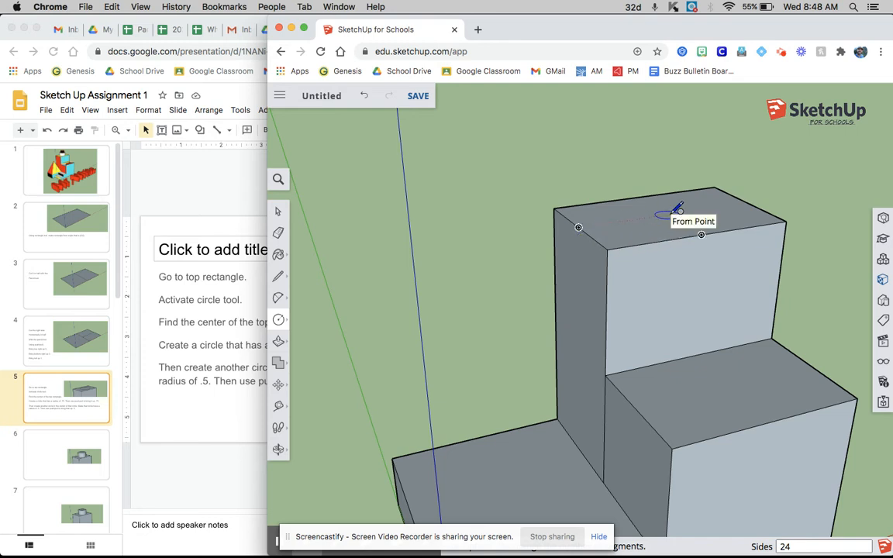
pyautogui.click(667, 215)
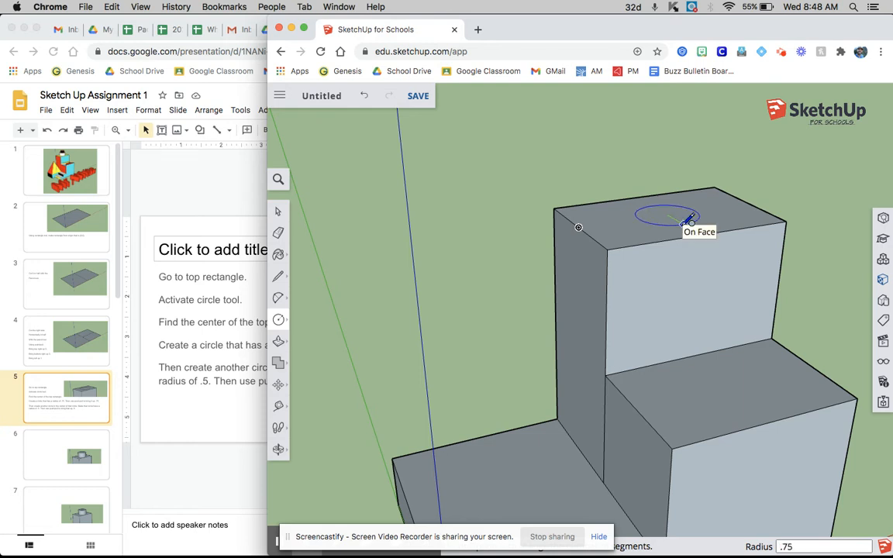
pyautogui.press('Return')
# - Push/Pull the circle on the tallest block up .75 inch into a cylinder
pyautogui.click(278, 341)
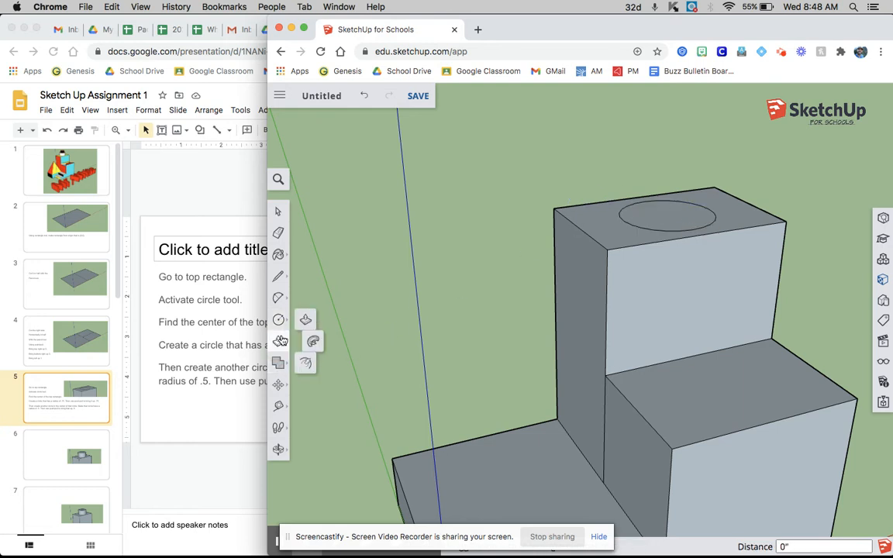
pyautogui.click(653, 217)
pyautogui.write('.75')
pyautogui.press('Return')
# - Draw a circle of radius .5 inch at the centre of the cylinder's top face
pyautogui.scroll(-3, 687, 251)
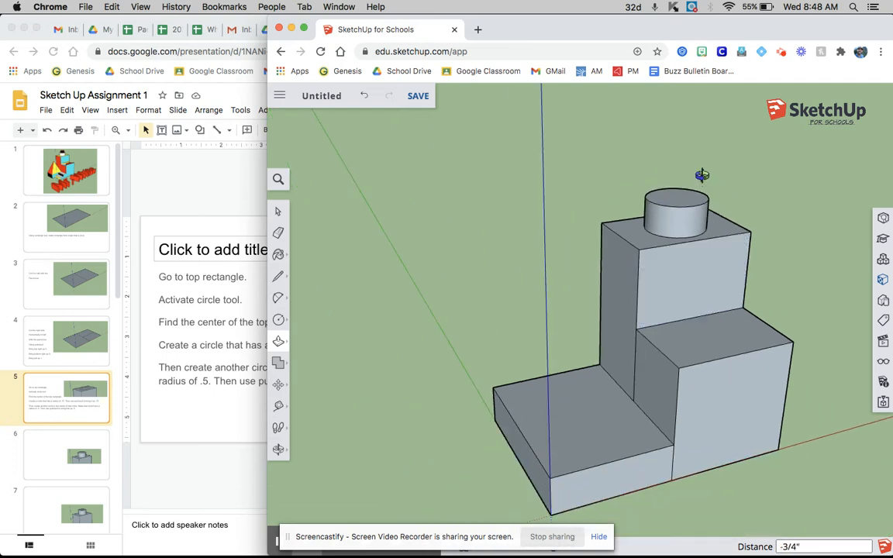
pyautogui.moveTo(702, 175); pyautogui.dragTo(676, 166, button='middle')
pyautogui.scroll(2, 676, 166)
pyautogui.click(277, 321)
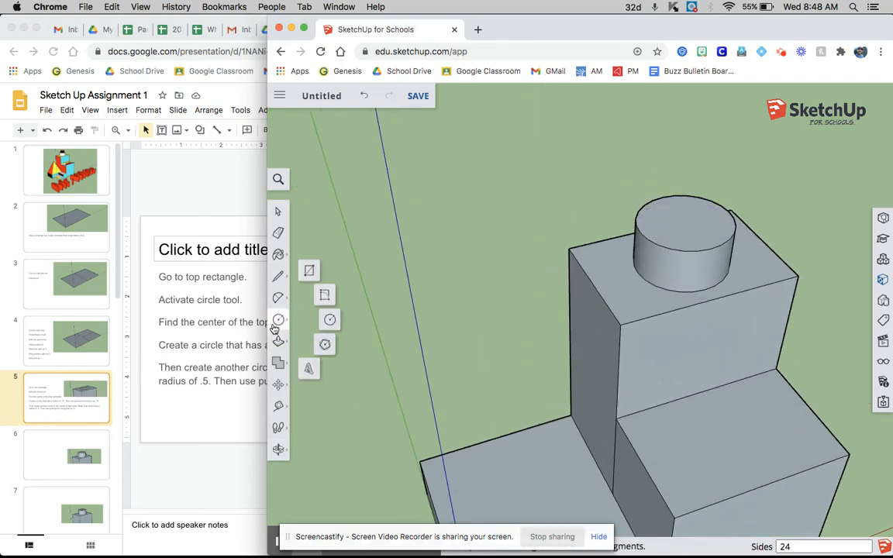
pyautogui.click(326, 319)
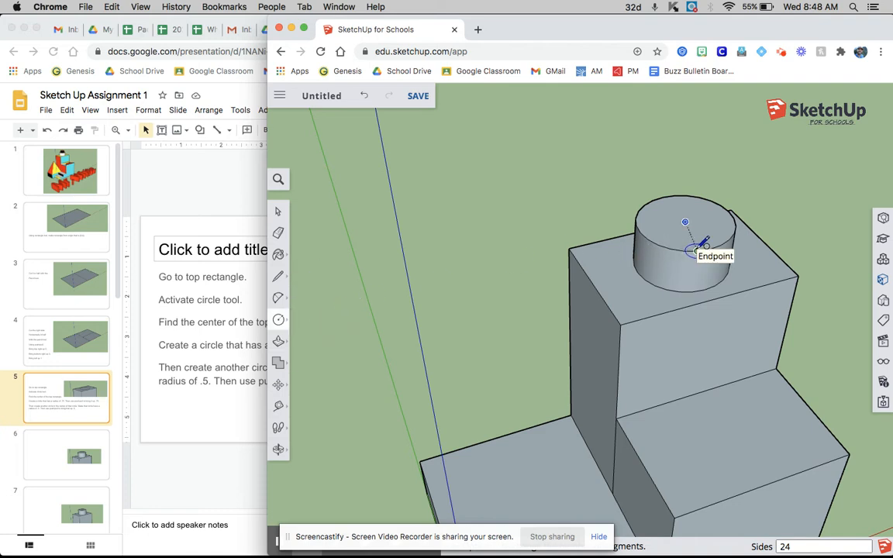
pyautogui.click(685, 222)
pyautogui.press('Return')
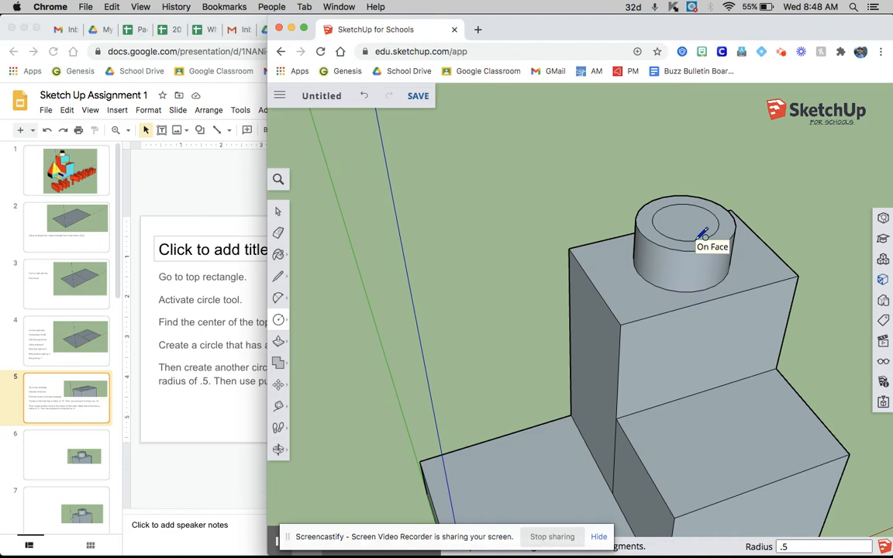
# - Push/Pull the inner circle on the cylinder's top up 1/2 inch
pyautogui.click(279, 341)
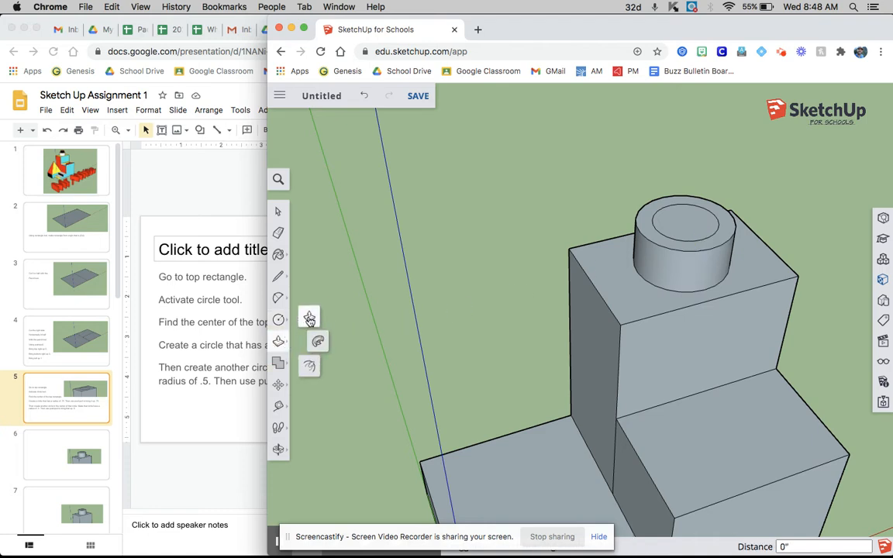
pyautogui.click(309, 317)
pyautogui.click(683, 220)
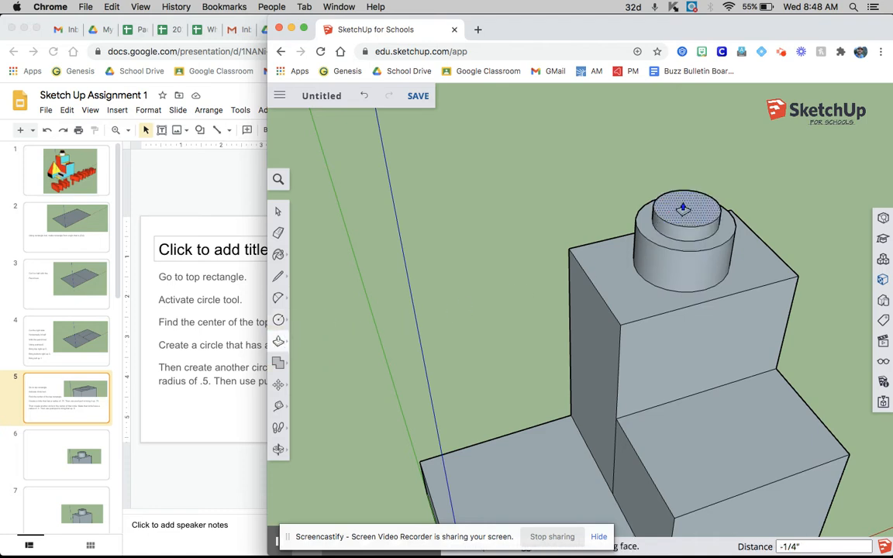
pyautogui.click(684, 146)
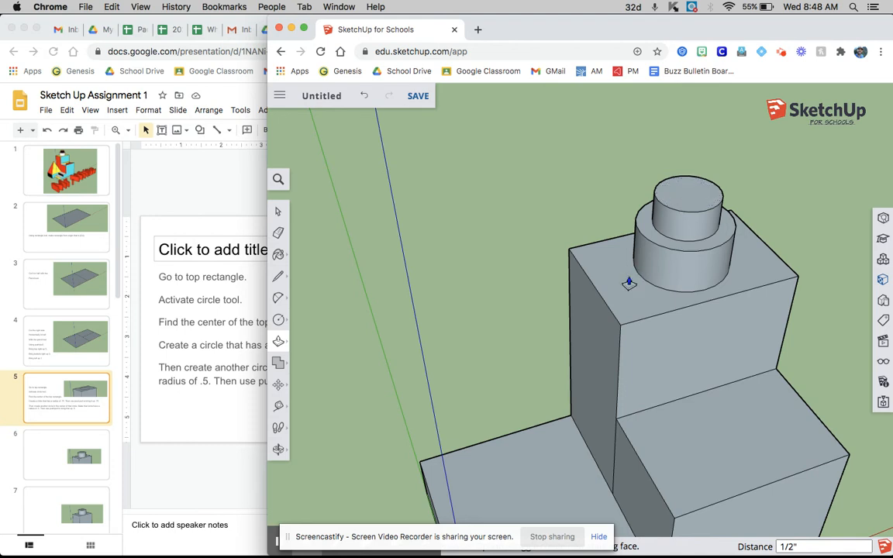
# - Return to the Google Slides assignment, go through slides 6 to 9, and read the 2 point arch instructions for the second-tallest block
pyautogui.moveTo(629, 279); pyautogui.dragTo(633, 159, button='middle')
pyautogui.click(206, 394)
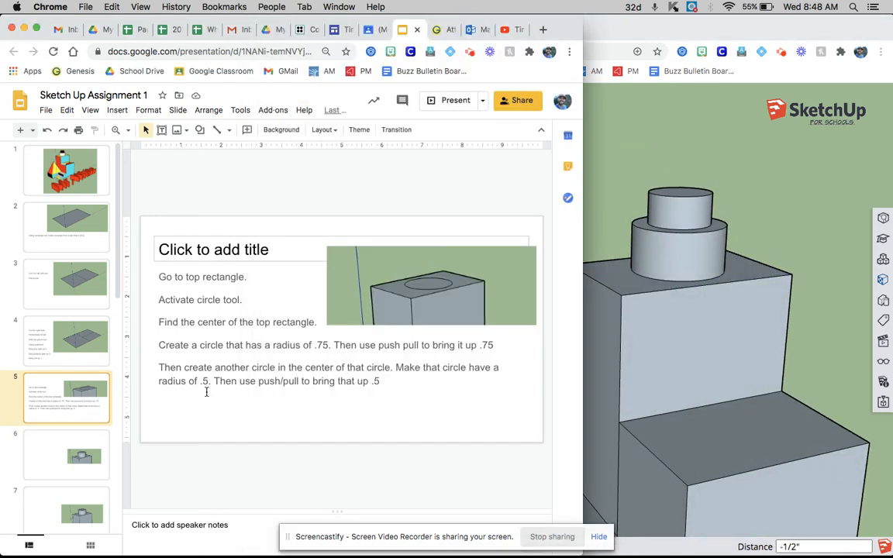
pyautogui.press('Down')
pyautogui.press('Down')
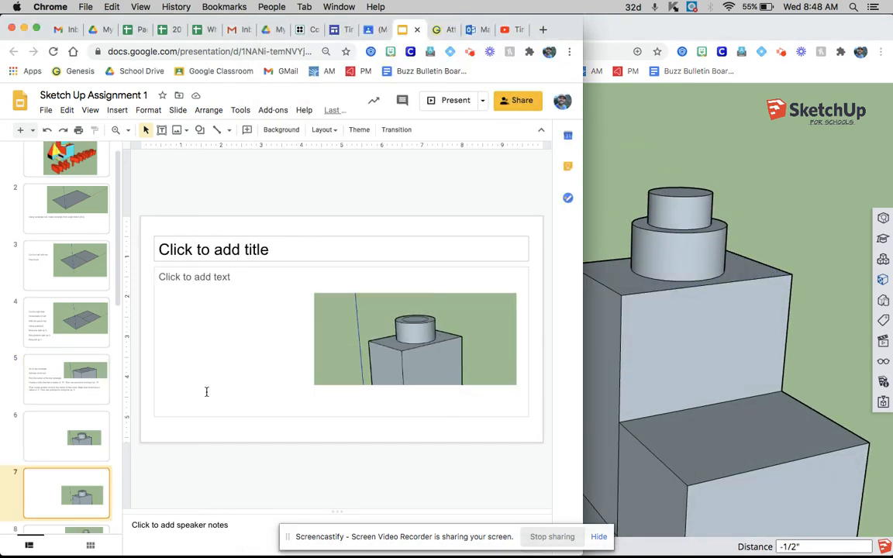
pyautogui.press('Down')
pyautogui.press('Down')
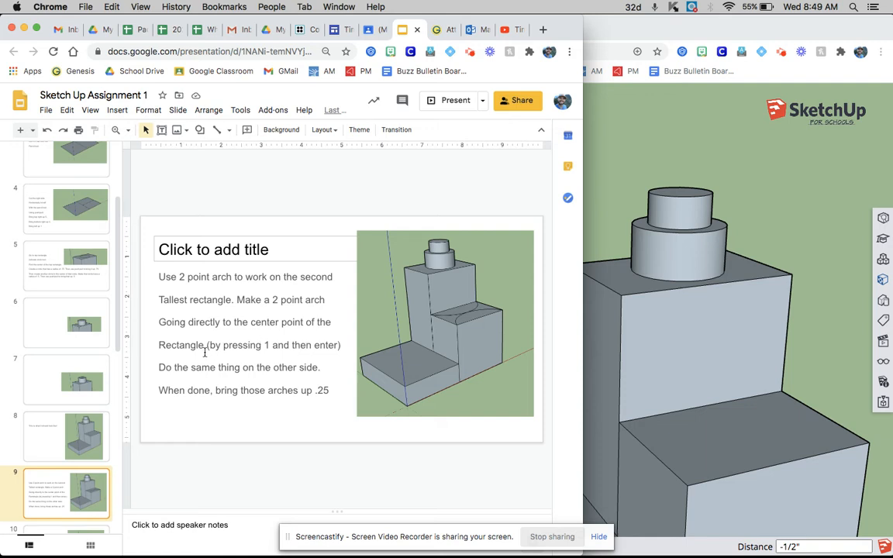
pyautogui.scroll(2, 773, 485)
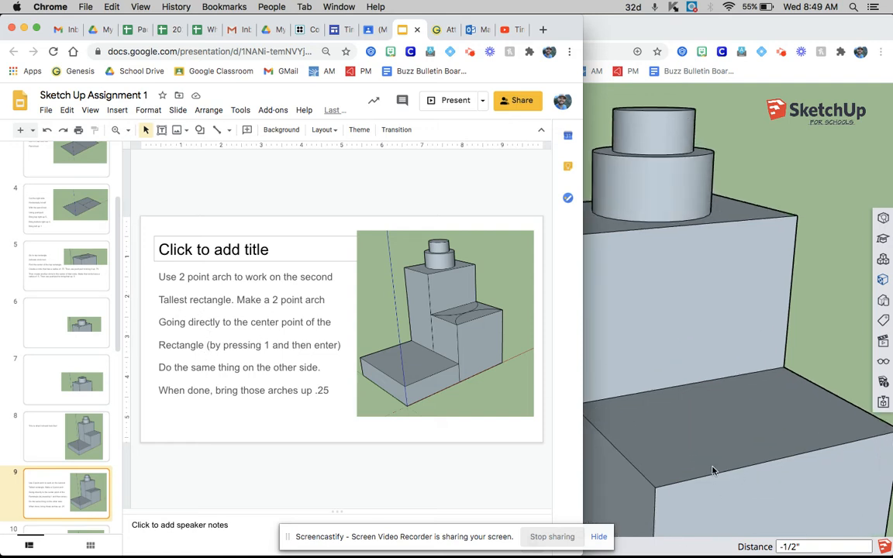
pyautogui.scroll(-3, 714, 467)
pyautogui.scroll(1, 710, 484)
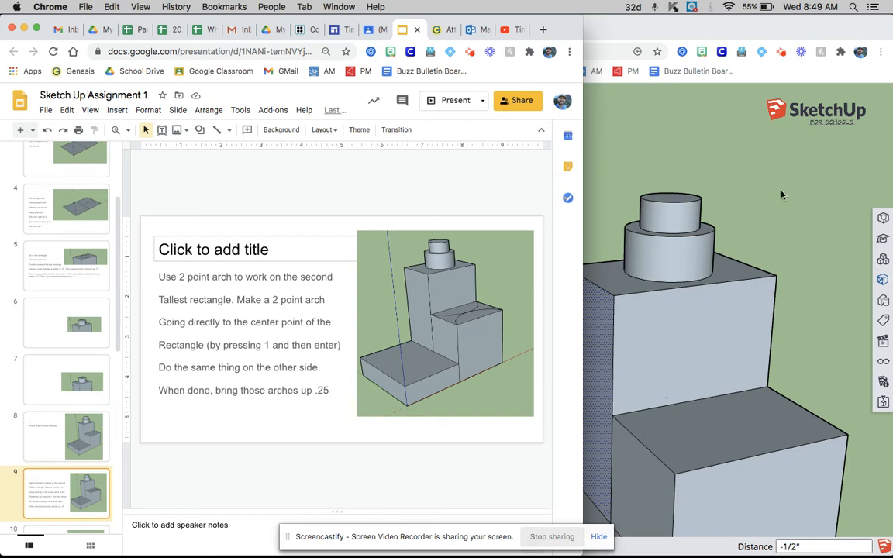
# - Back in SketchUp, draw 2 Point Arcs with a 1 inch bulge from two opposite edges of the second-tallest block's top, meeting at its centre
pyautogui.click(713, 154)
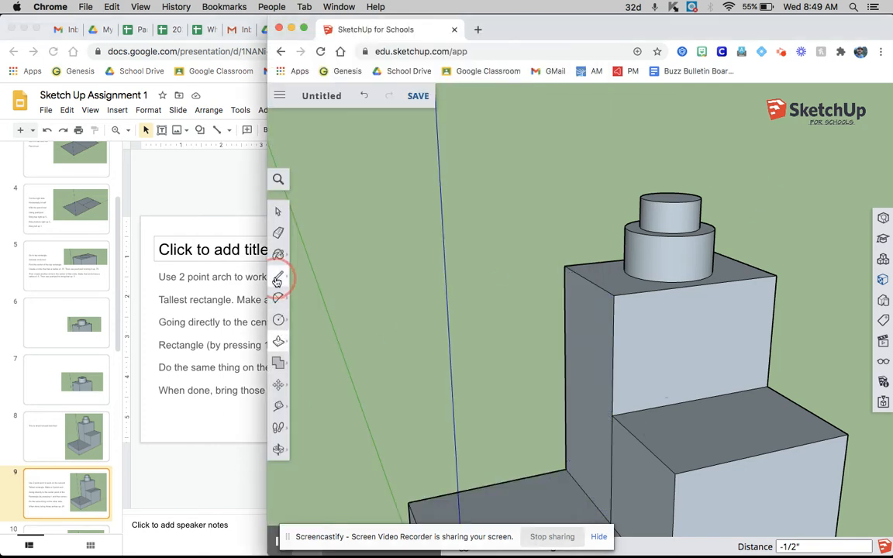
pyautogui.click(277, 278)
pyautogui.click(277, 299)
pyautogui.click(319, 291)
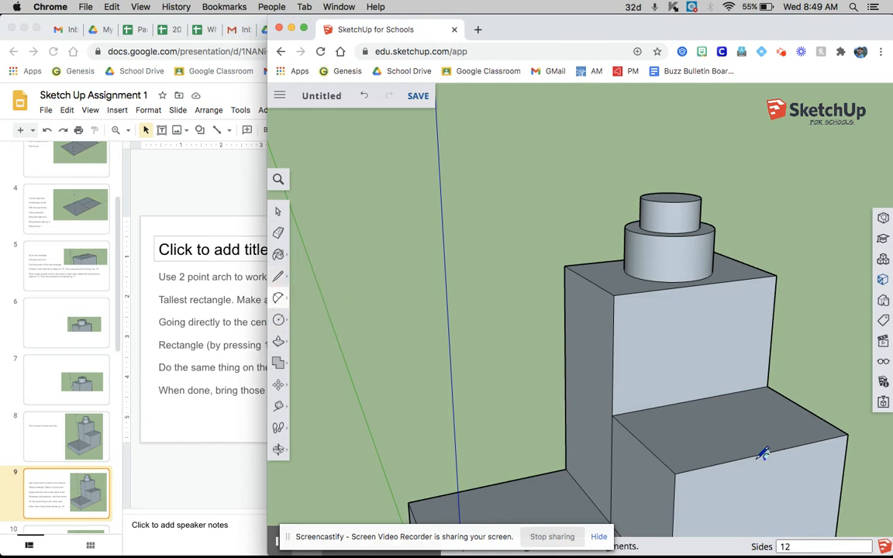
pyautogui.click(675, 473)
pyautogui.click(848, 435)
pyautogui.click(753, 425)
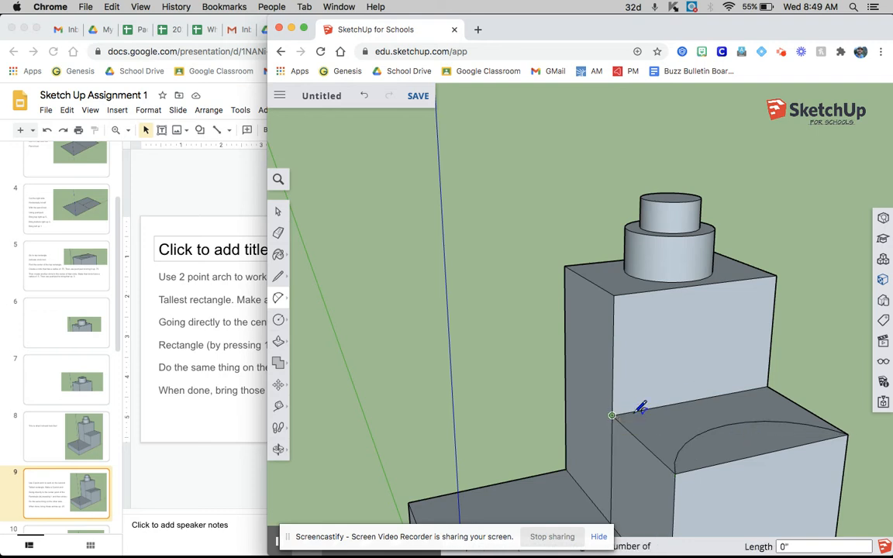
pyautogui.click(767, 386)
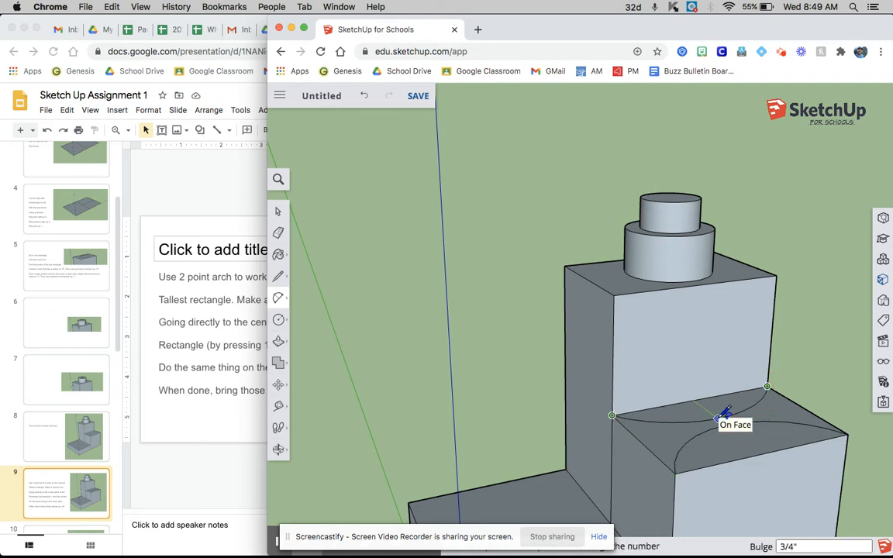
pyautogui.click(726, 416)
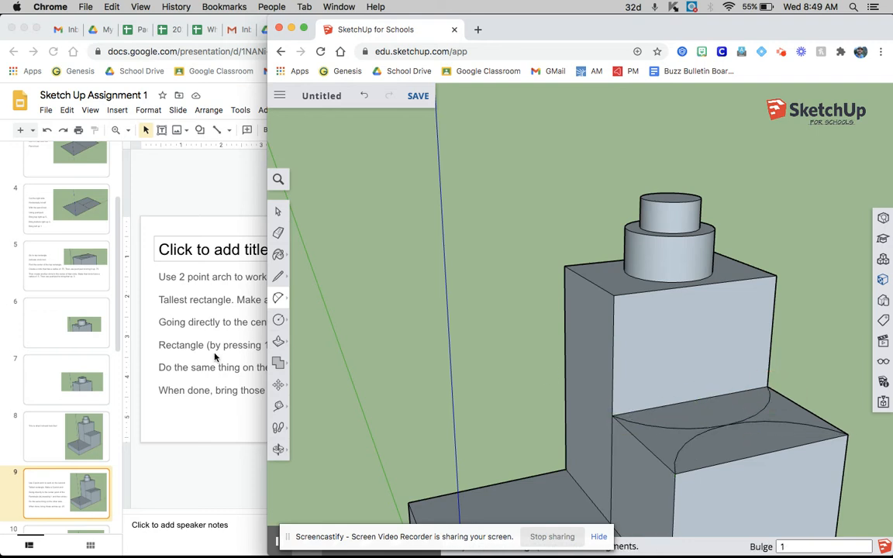
# - Push/Pull both arch faces on the second-tallest block up .25 inch
pyautogui.click(278, 341)
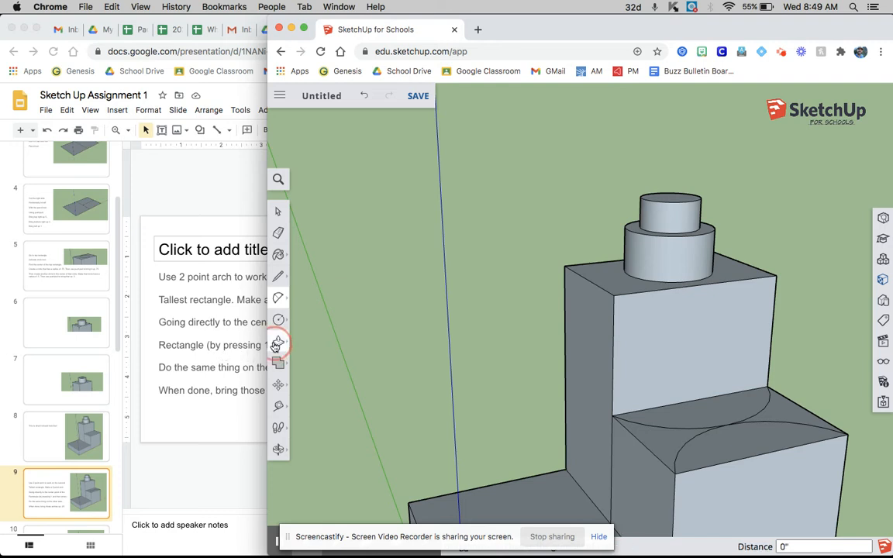
pyautogui.click(717, 419)
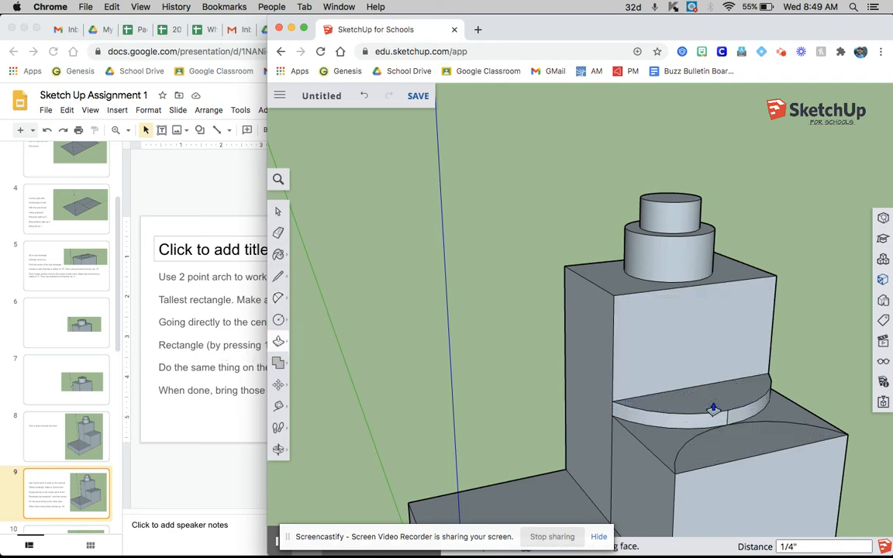
pyautogui.click(716, 441)
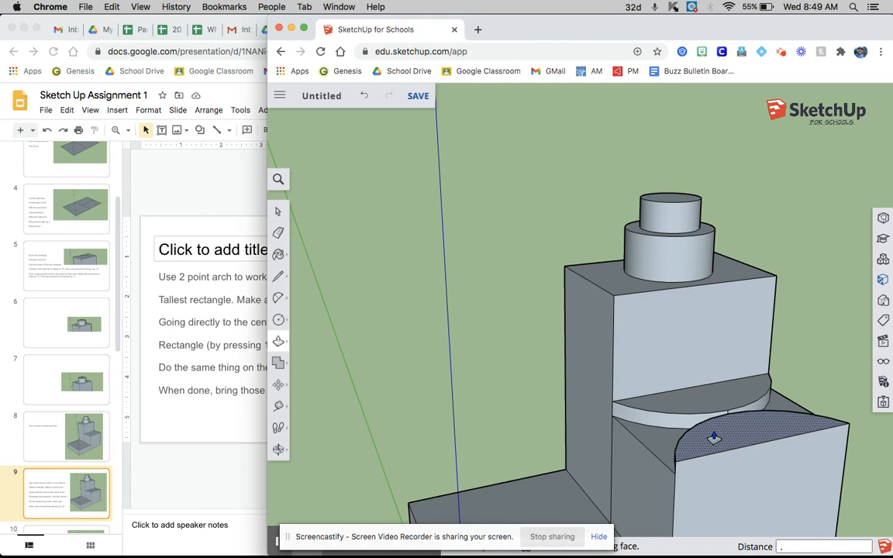
pyautogui.click(714, 438)
pyautogui.scroll(-5, 709, 391)
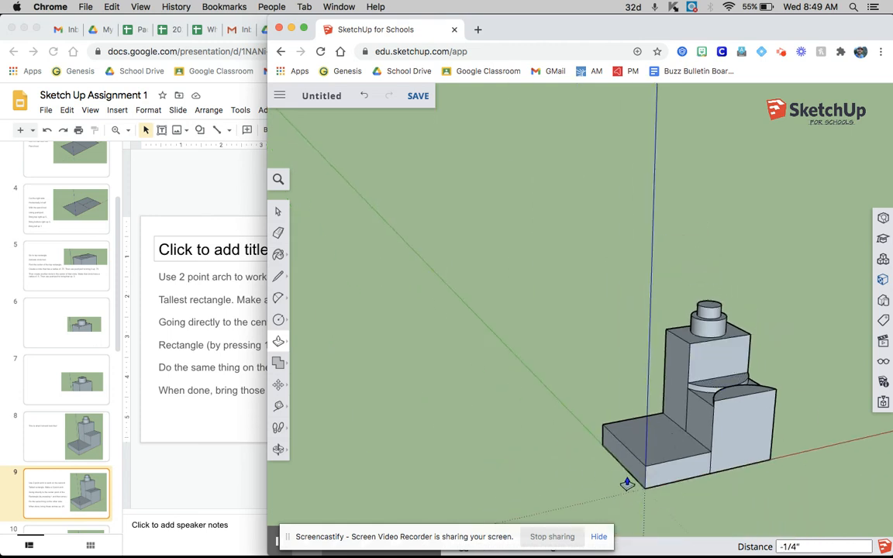
pyautogui.scroll(5, 599, 485)
# - Check slide 11 in Google Slides, then in SketchUp draw a line that cuts the lowest block's top rectangle in half
pyautogui.click(206, 422)
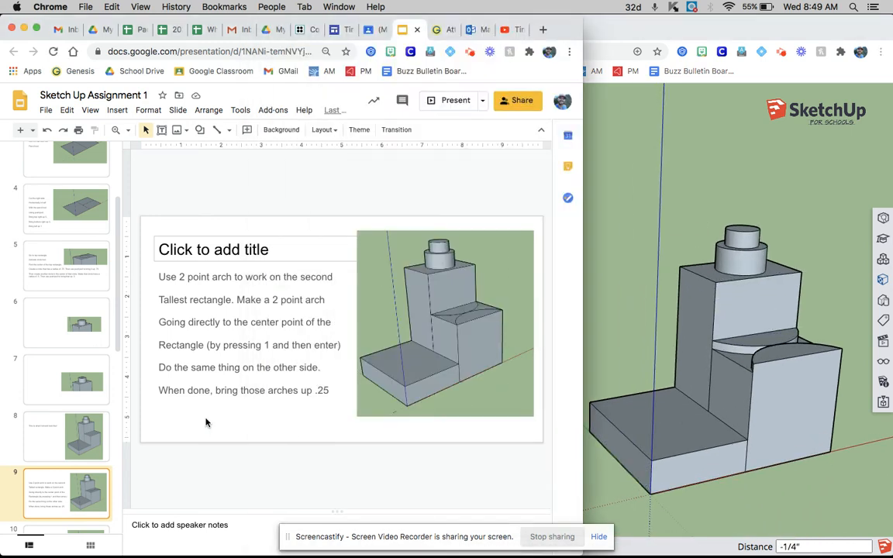
pyautogui.press('Down')
pyautogui.press('Down')
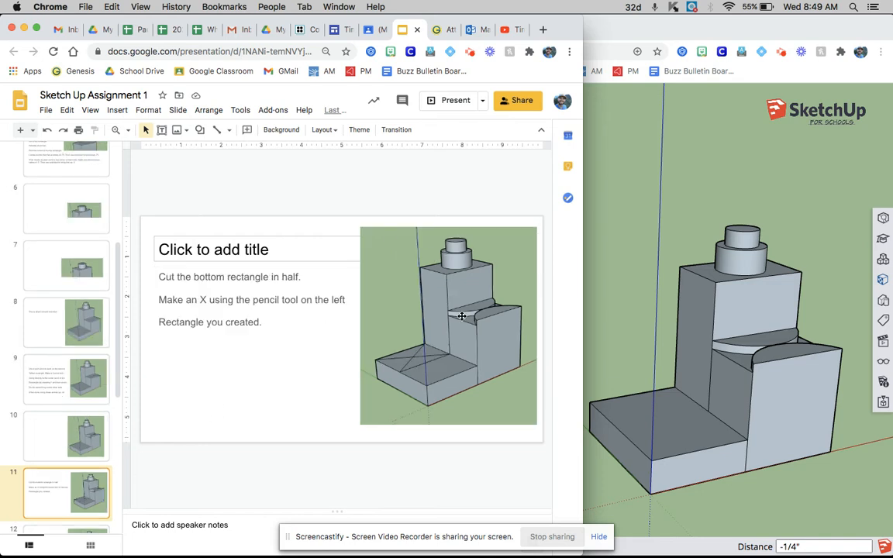
pyautogui.click(589, 245)
pyautogui.click(281, 275)
pyautogui.click(314, 265)
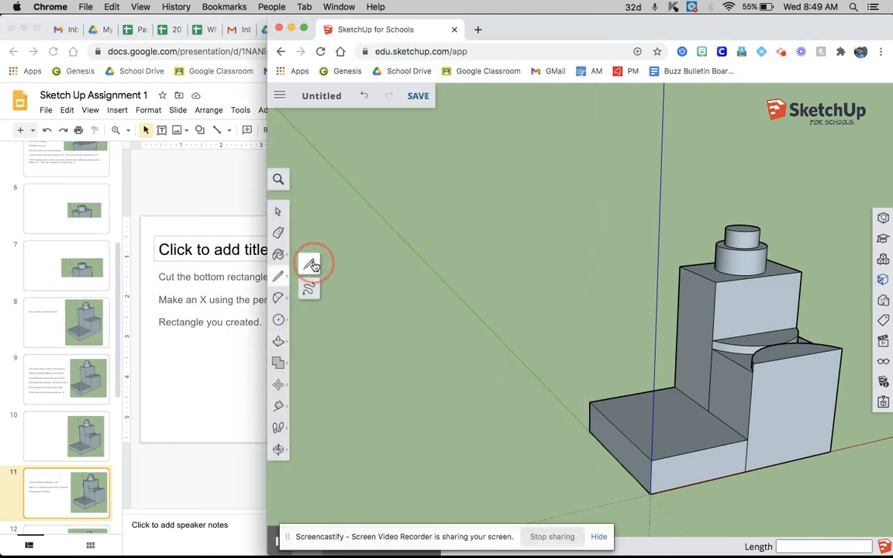
pyautogui.click(708, 409)
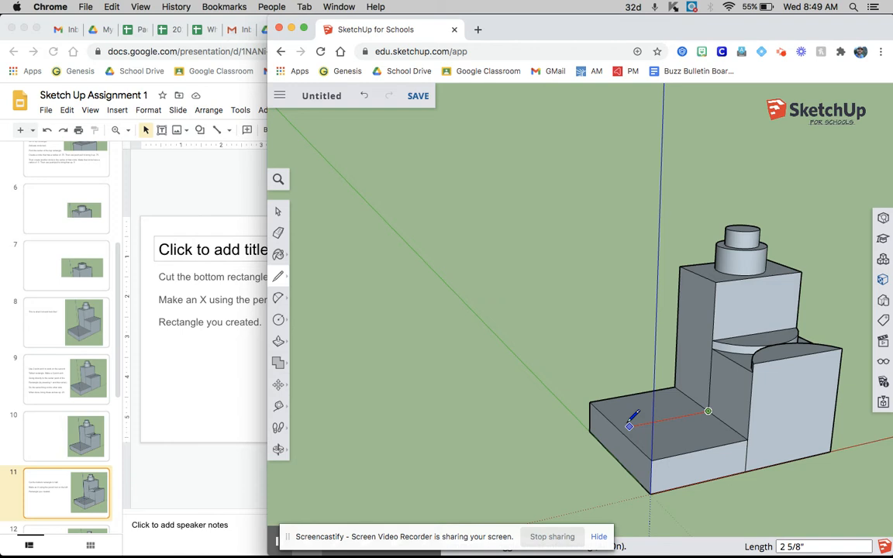
pyautogui.click(621, 426)
# - Draw an X with two diagonal lines across the rear half of the lowest block's top face
pyautogui.click(166, 393)
pyautogui.click(664, 195)
pyautogui.moveTo(549, 350); pyautogui.dragTo(575, 366, button='middle')
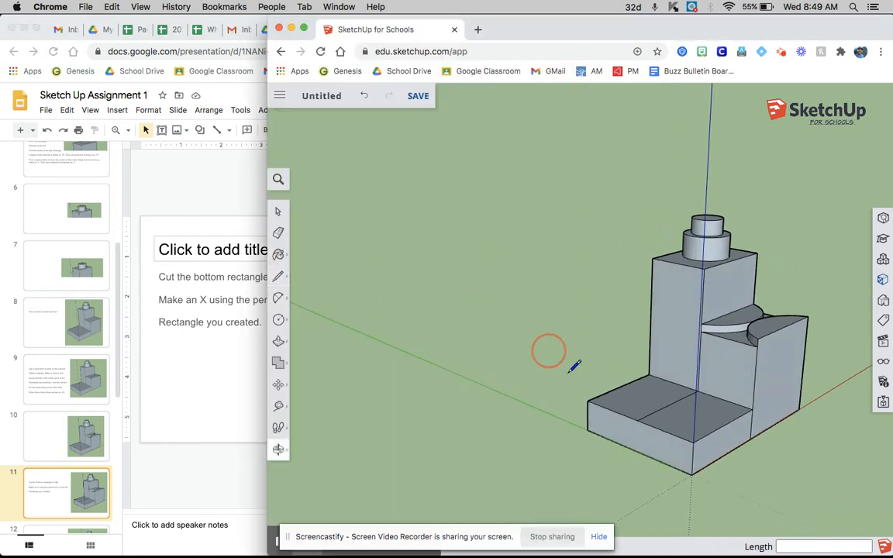
pyautogui.click(648, 379)
pyautogui.click(601, 402)
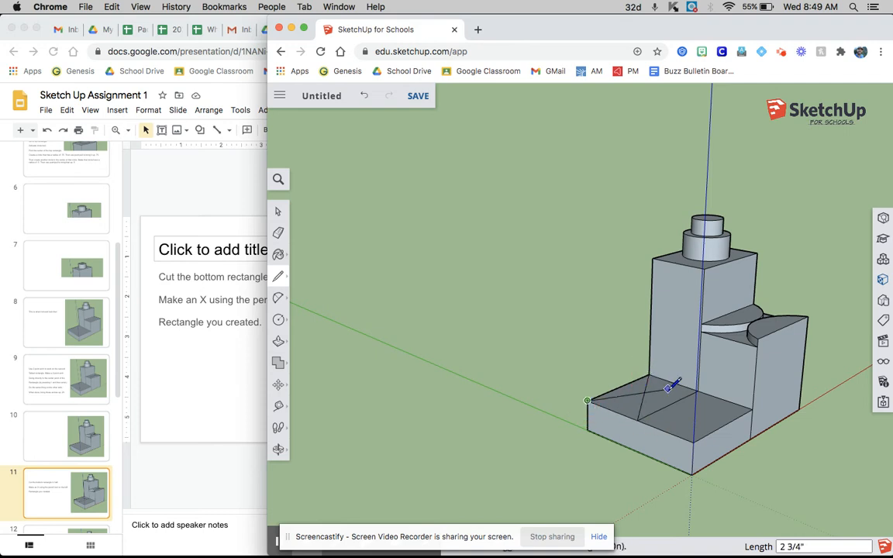
# - Check slide 12 in Google Slides, then in SketchUp move the centre of the X up 3 inches along the blue axis
pyautogui.click(220, 359)
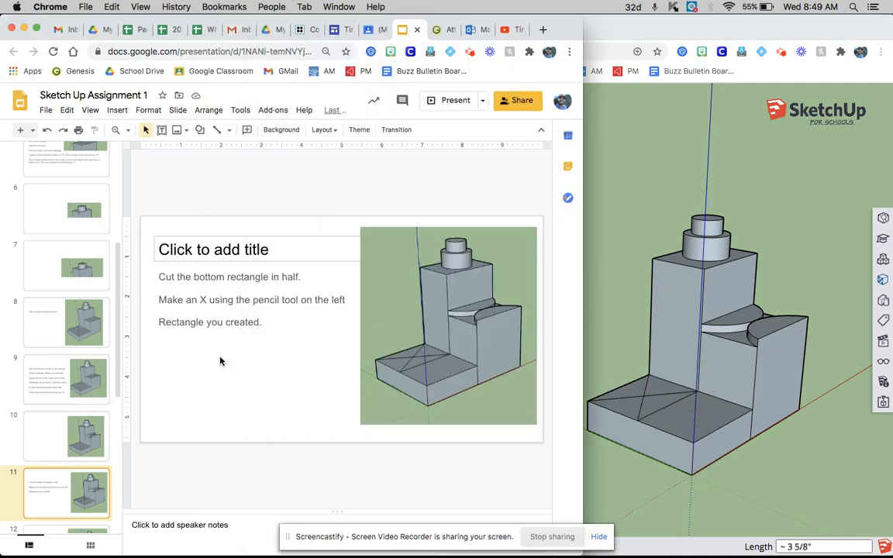
pyautogui.press('Down')
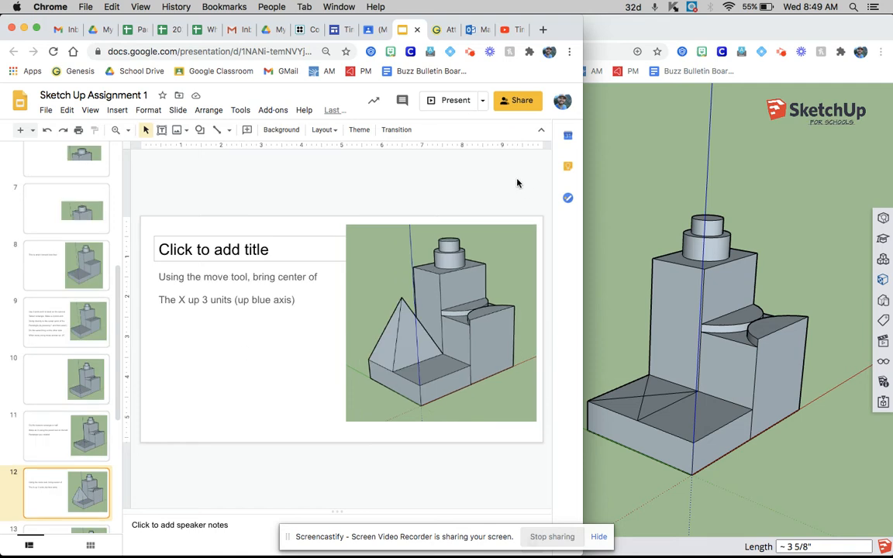
pyautogui.click(598, 178)
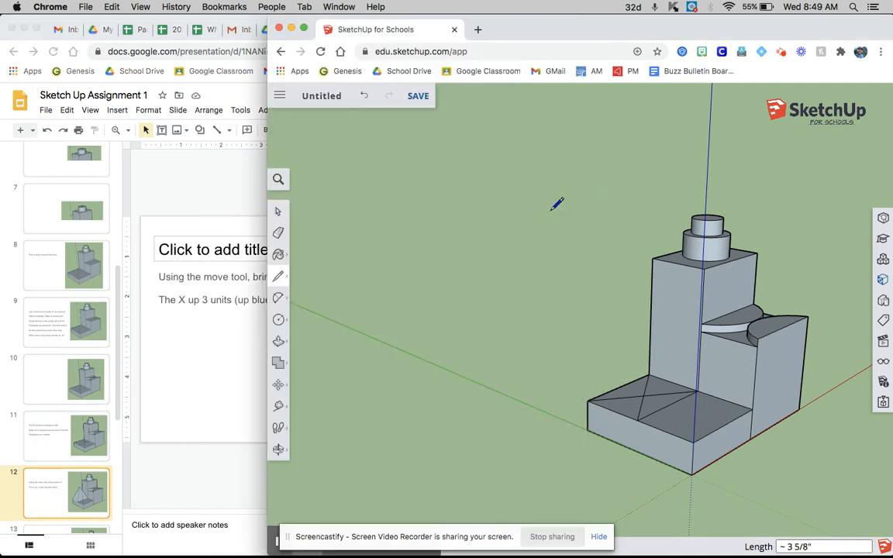
pyautogui.click(280, 383)
pyautogui.click(310, 363)
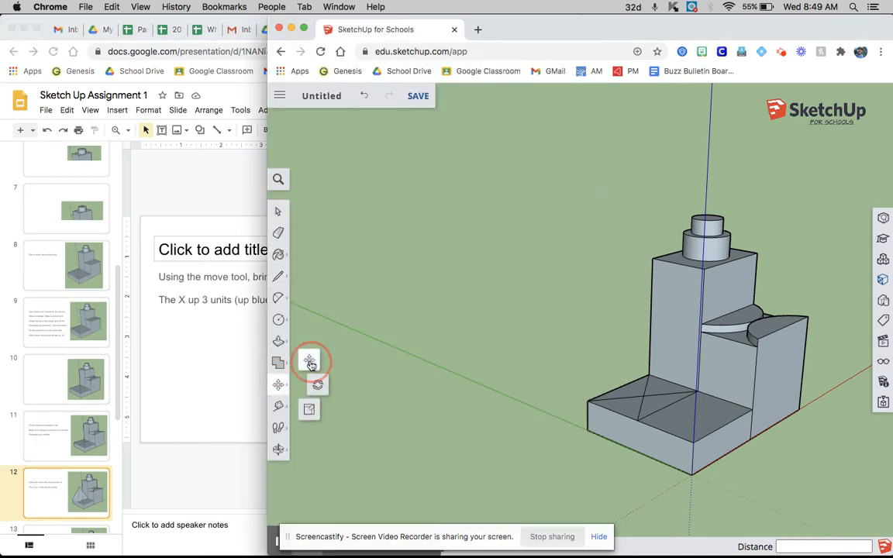
pyautogui.click(644, 395)
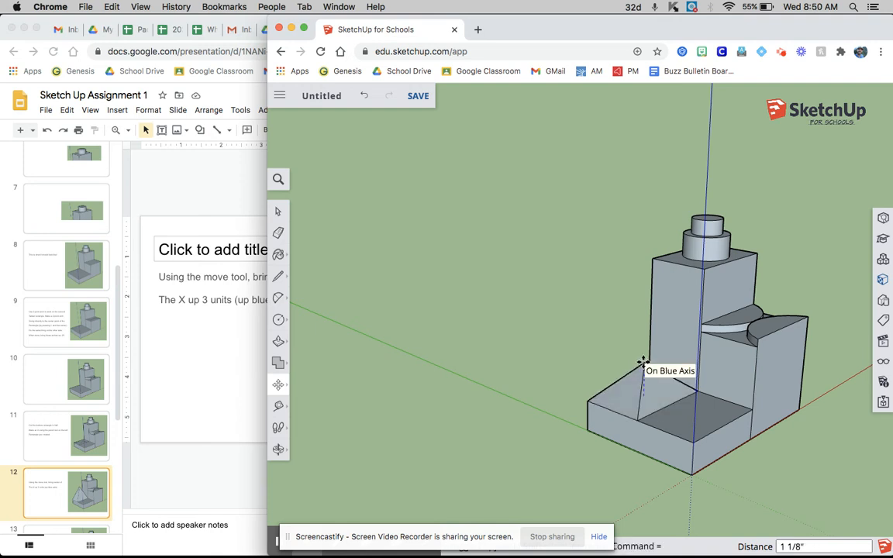
pyautogui.write('3')
pyautogui.press('Return')
# - Advance the Google Slides assignment to slide 13, read its pencil tool instructions, and return to SketchUp to view the remaining rectangle
pyautogui.moveTo(656, 370); pyautogui.dragTo(375, 353, button='middle')
pyautogui.click(195, 406)
pyautogui.press('Down')
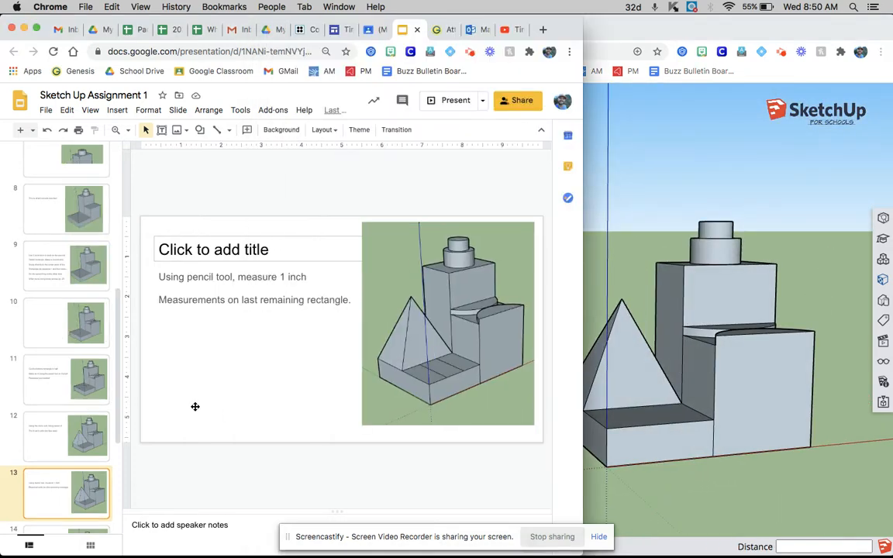
pyautogui.click(708, 493)
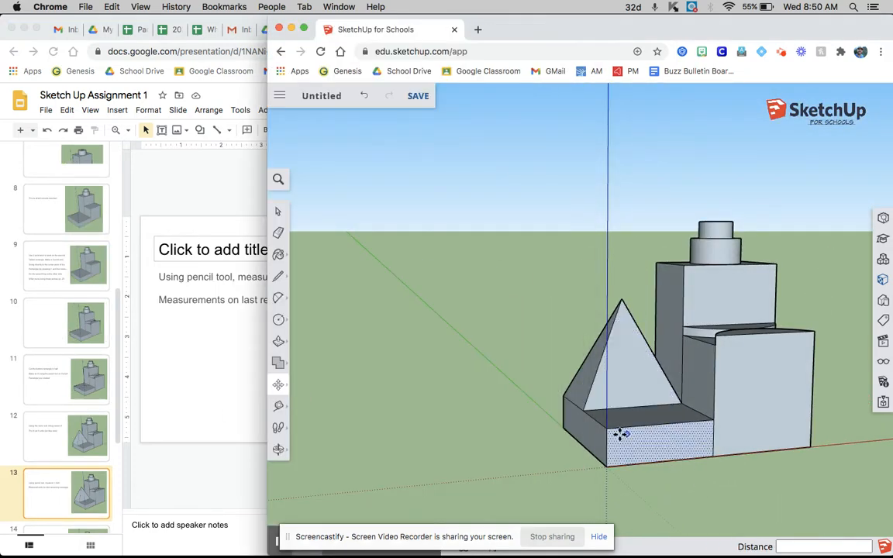
pyautogui.moveTo(620, 434); pyautogui.dragTo(660, 472, button='middle')
pyautogui.click(218, 428)
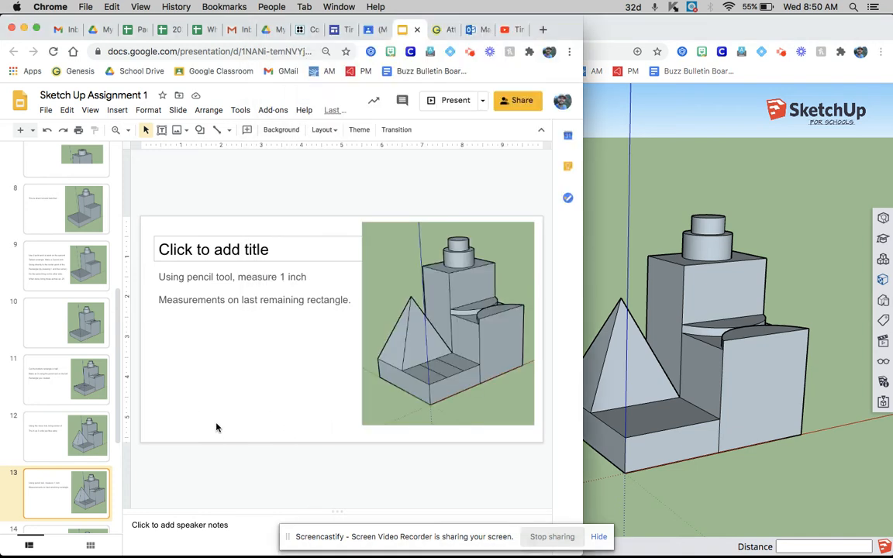
pyautogui.click(694, 454)
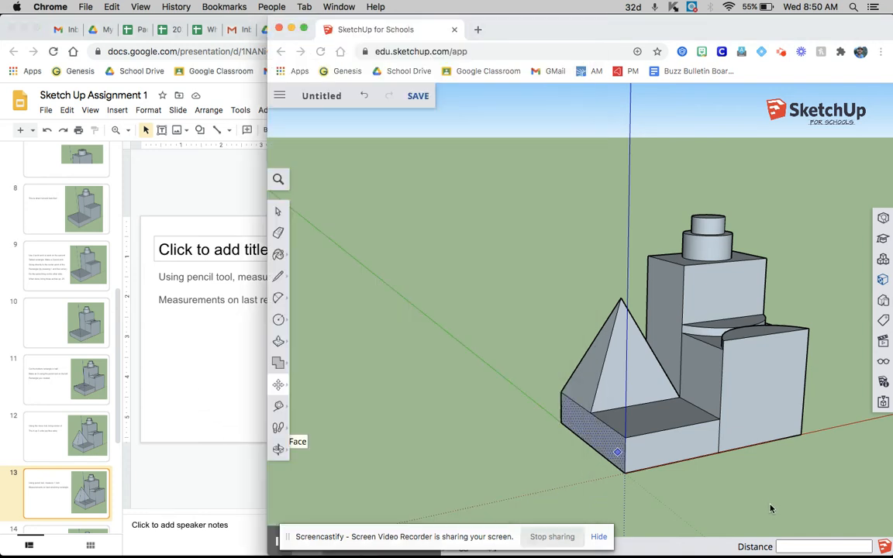
# - Draw two lines across the remaining rectangle of the lowest block at 1 inch intervals, dividing it into three strips
pyautogui.click(278, 277)
pyautogui.click(307, 265)
pyautogui.scroll(4, 597, 454)
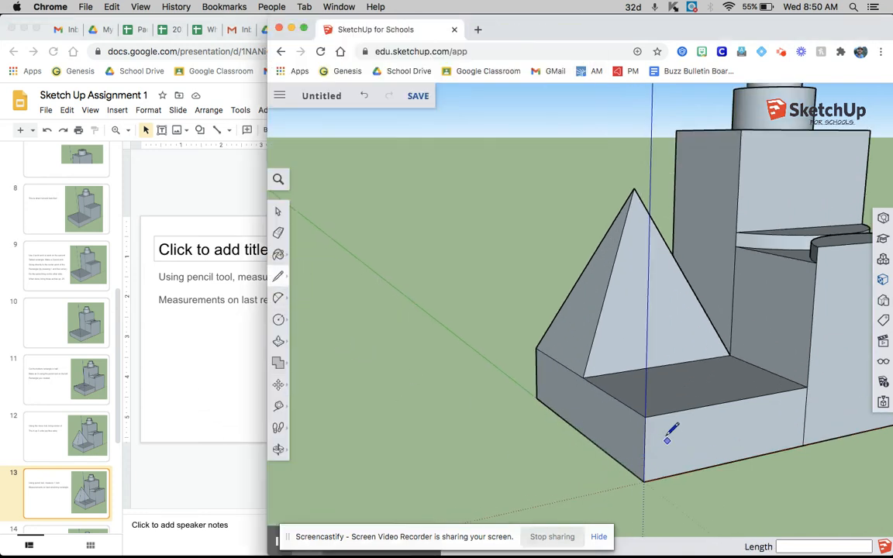
pyautogui.click(645, 416)
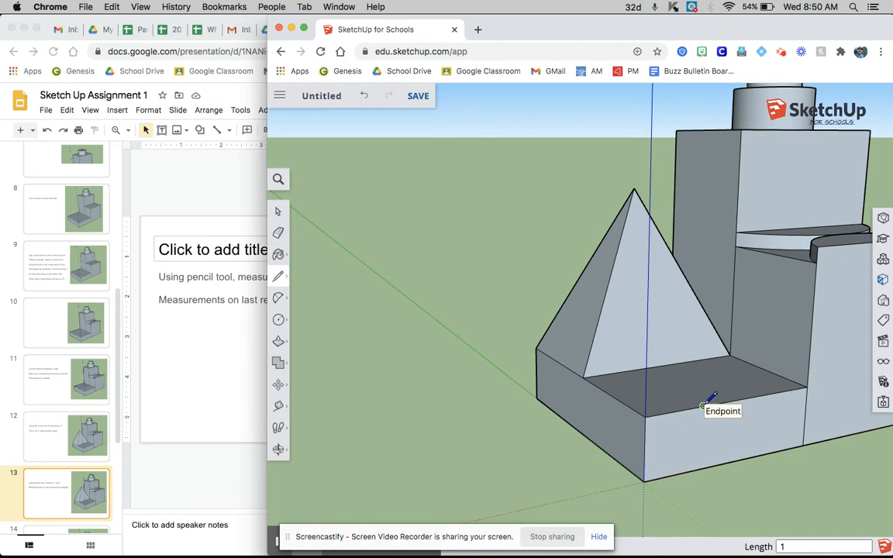
pyautogui.click(703, 405)
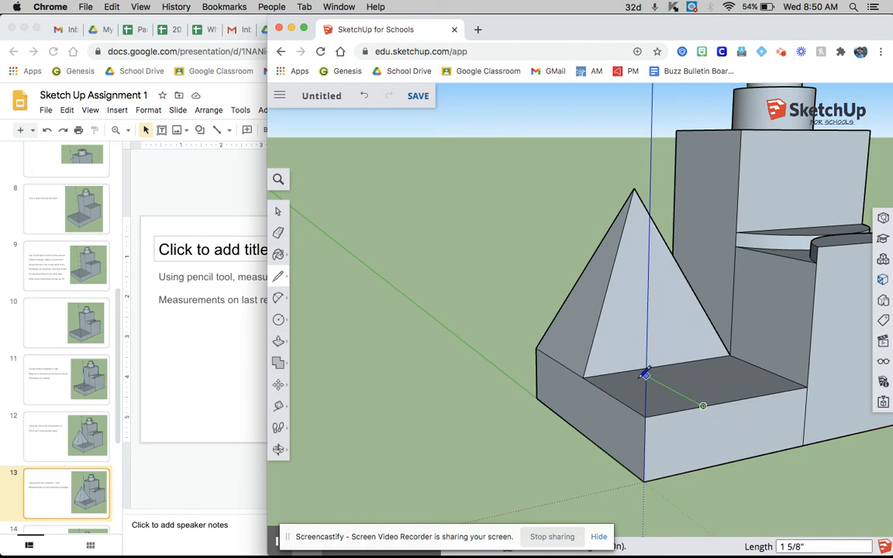
pyautogui.click(704, 405)
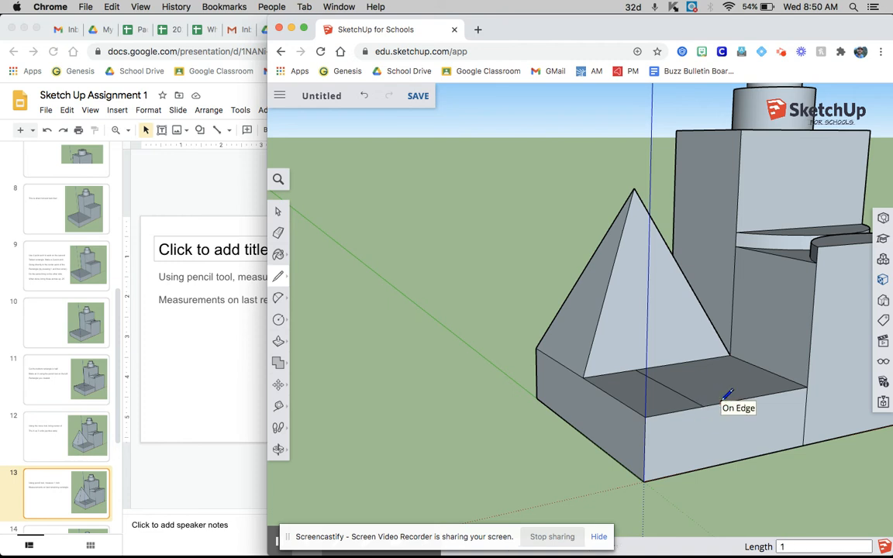
pyautogui.click(758, 396)
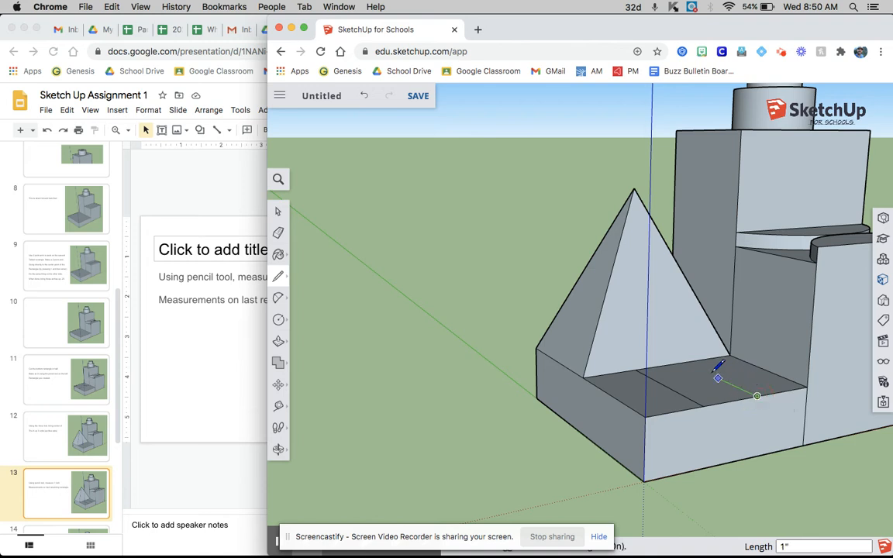
# - Check slide 14 in Google Slides, then in SketchUp Push/Pull the left strip of the lowest block down 1 inch
pyautogui.click(209, 409)
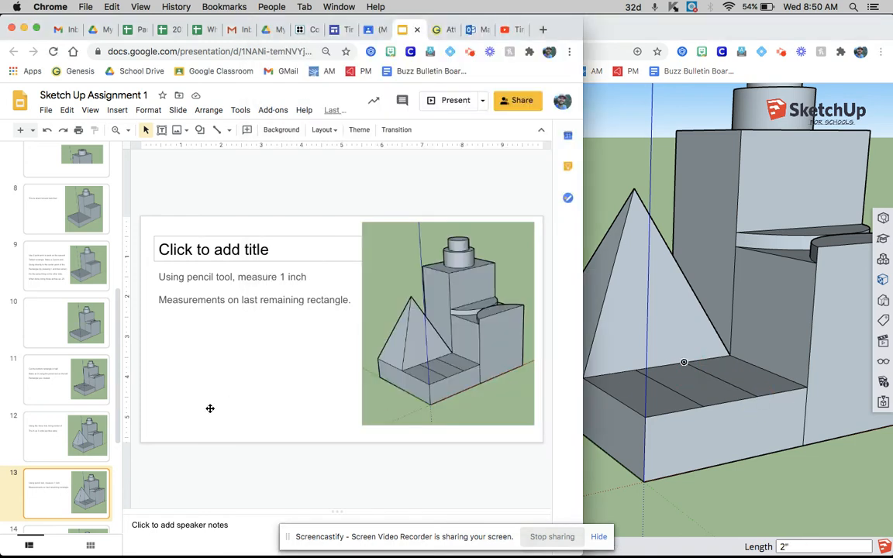
pyautogui.press('Down')
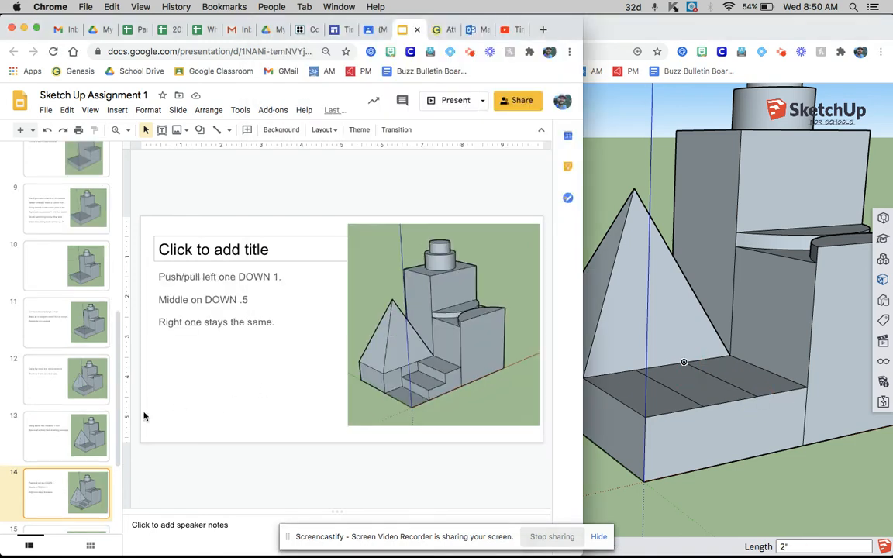
pyautogui.click(698, 518)
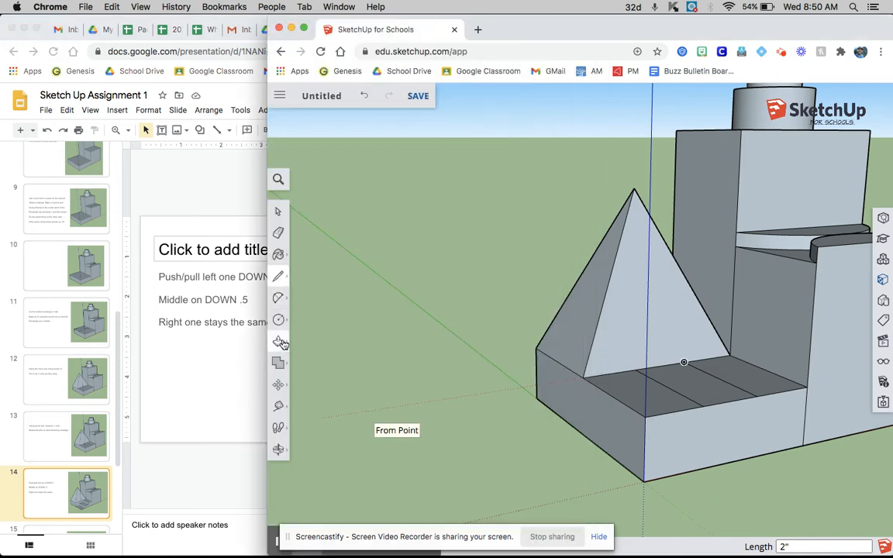
pyautogui.click(281, 342)
pyautogui.click(622, 383)
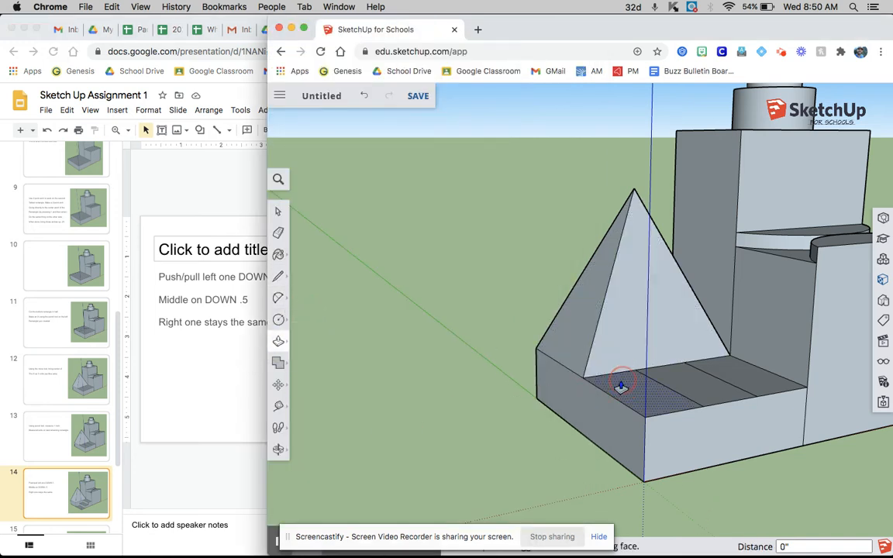
pyautogui.write('1')
pyautogui.press('Return')
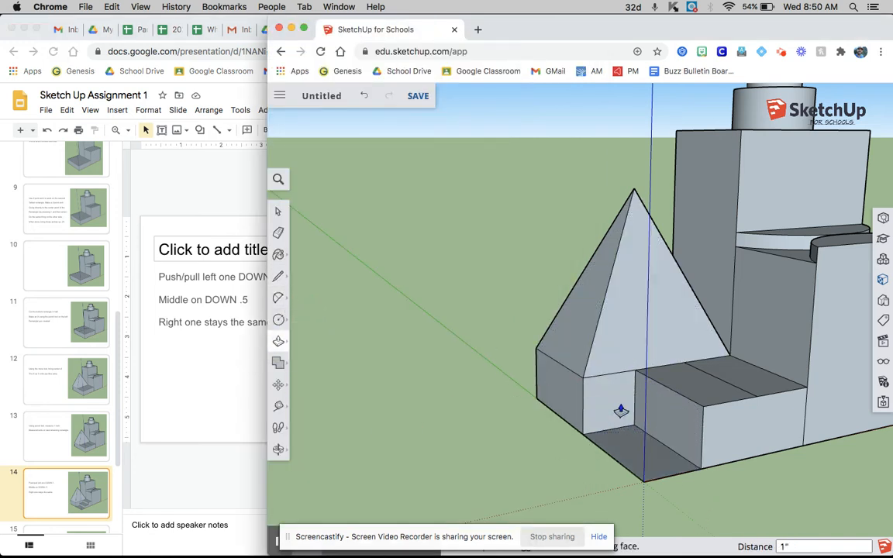
# - Push/Pull the middle strip of the lowest block down .5 inch to form a stair step
pyautogui.click(708, 393)
pyautogui.write('.5')
pyautogui.press('Return')
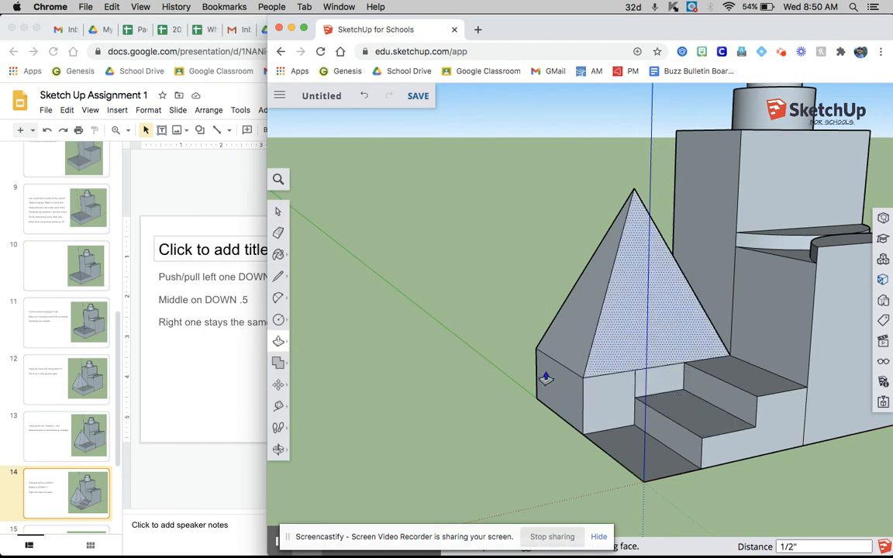
# - Advance the Google Slides assignment to slide 15, read its deletion instructions, and return to SketchUp to view the stairs
pyautogui.moveTo(546, 374); pyautogui.dragTo(507, 398, button='middle')
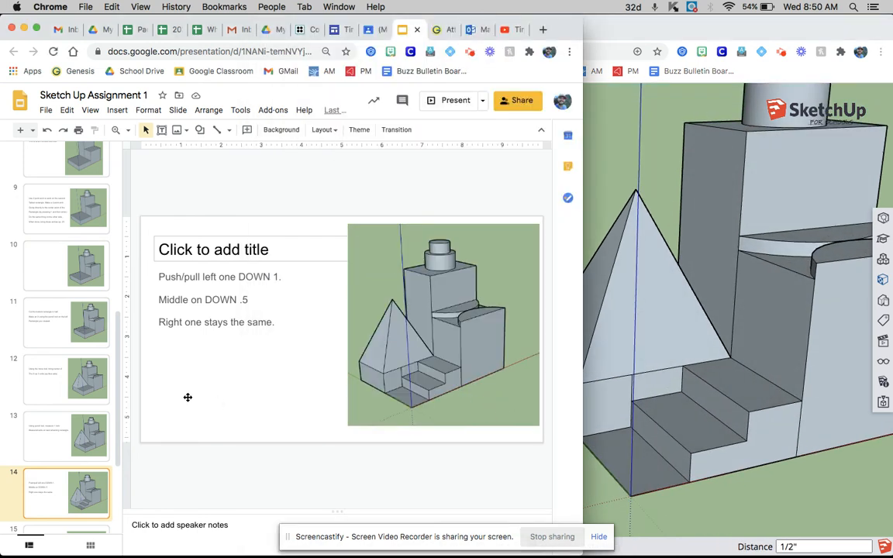
pyautogui.press('Down')
pyautogui.click(793, 214)
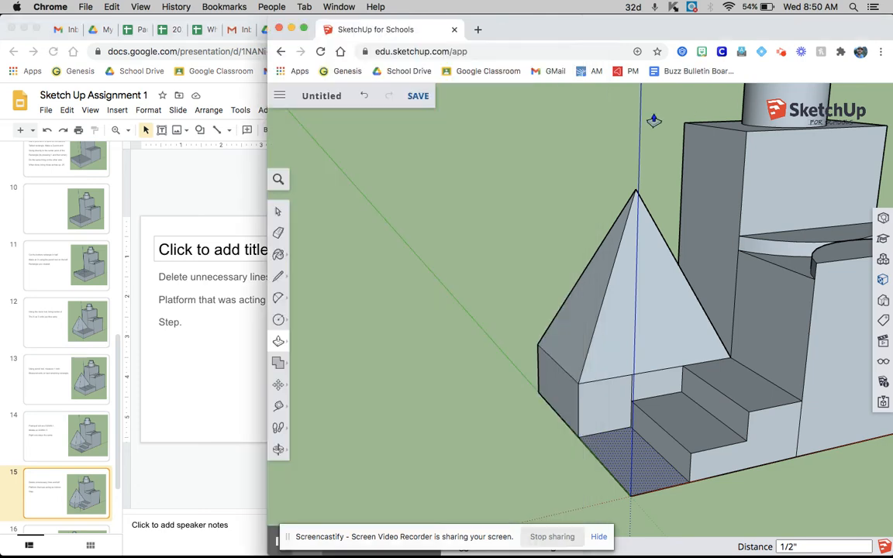
pyautogui.scroll(-5, 564, 318)
pyautogui.scroll(6, 675, 324)
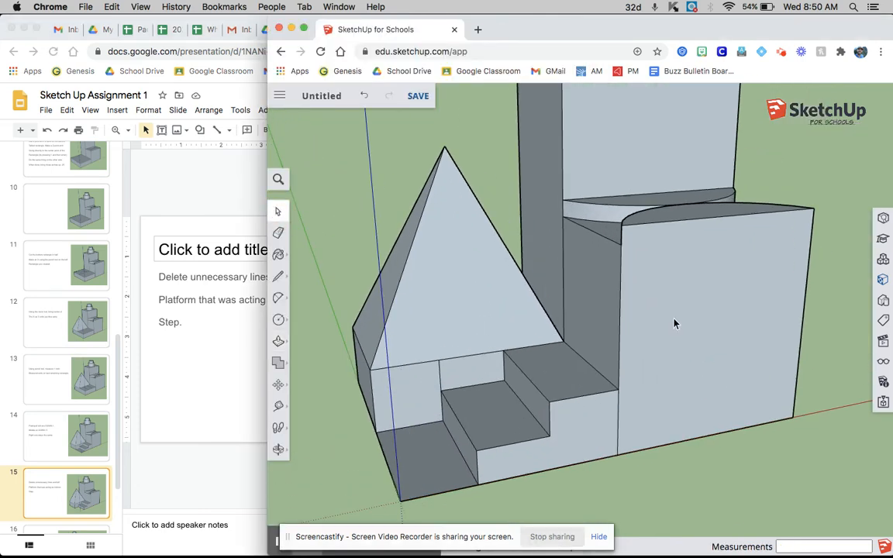
# - Delete the unnecessary lines on the tall block's side, the front face beside the stairs, and the wall below the pyramid
pyautogui.click(565, 289)
pyautogui.press('Delete')
pyautogui.click(619, 420)
pyautogui.press('Delete')
pyautogui.click(440, 378)
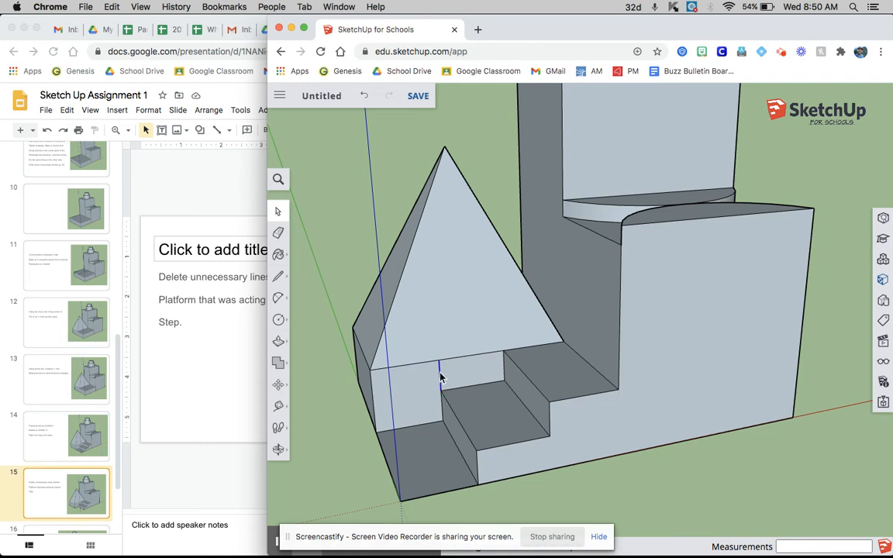
pyautogui.press('Delete')
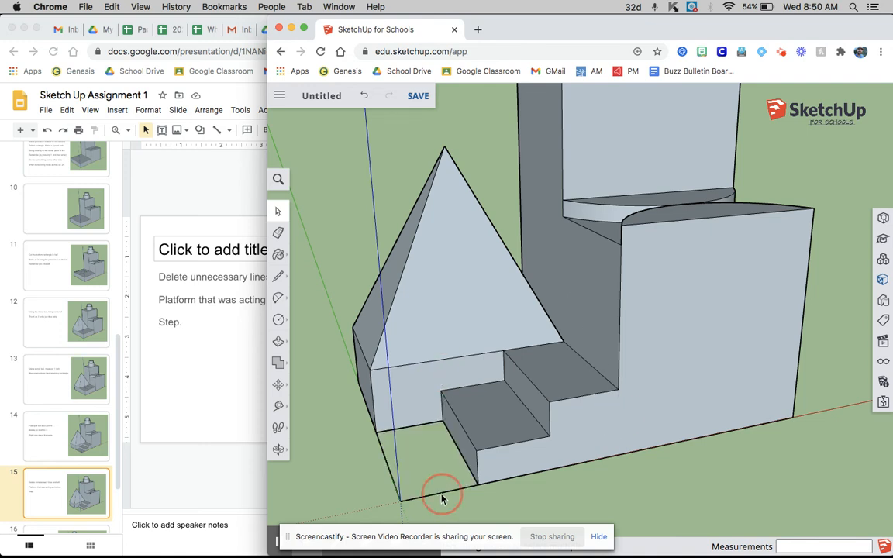
# - Delete the platform acting as the bottom step along with its leftover outer edges
pyautogui.click(389, 475)
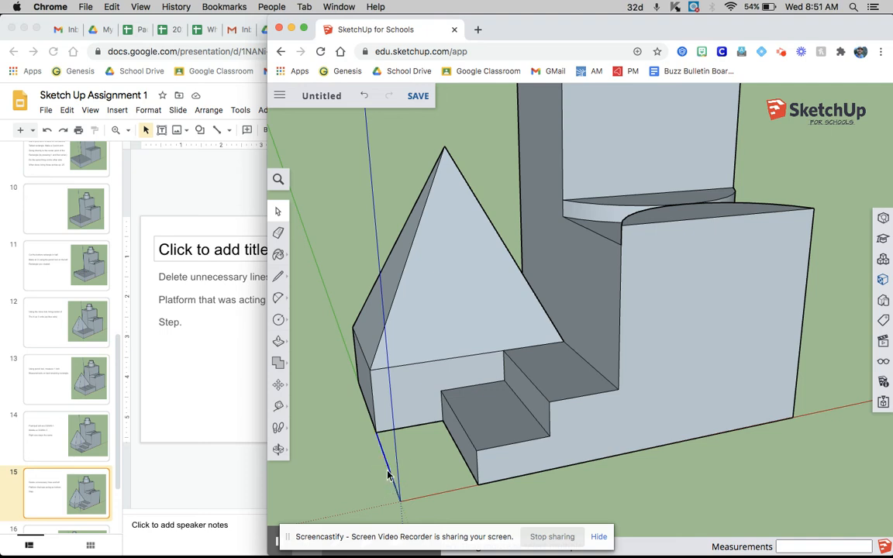
pyautogui.moveTo(395, 459); pyautogui.dragTo(441, 449, button='middle')
pyautogui.scroll(-3, 441, 449)
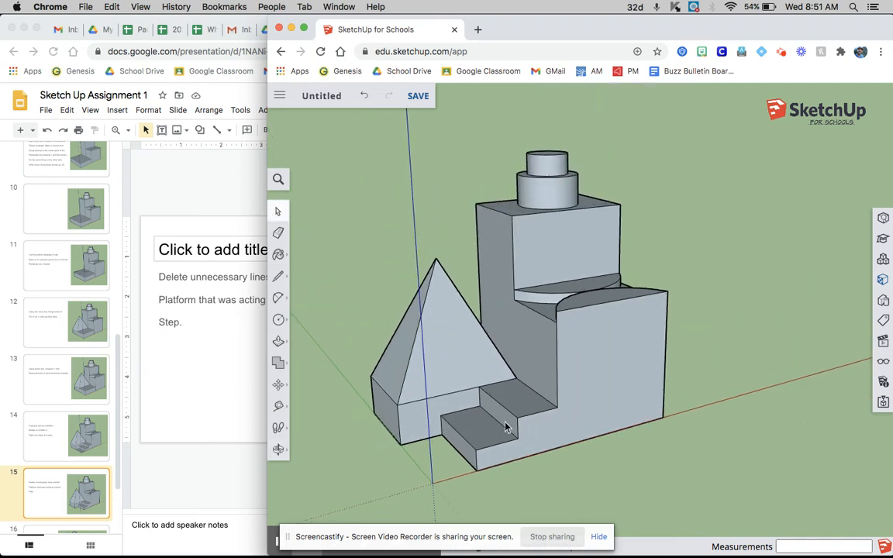
# - Advance the Google Slides assignment to slide 16, read its 3D text instructions, and return to SketchUp
pyautogui.click(240, 410)
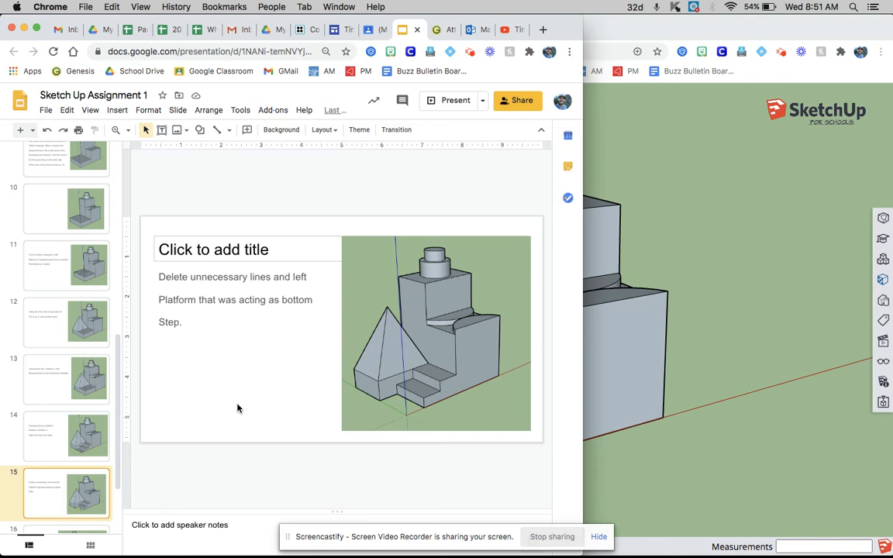
pyautogui.press('Down')
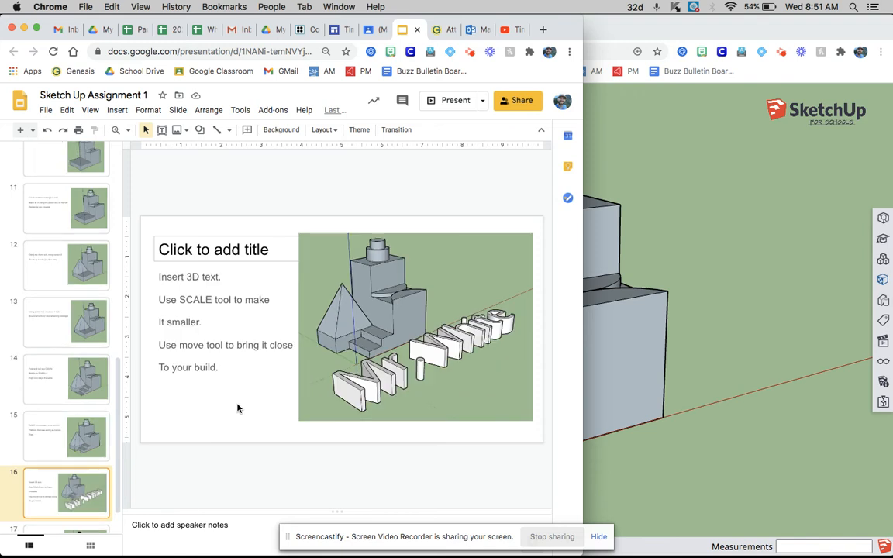
pyautogui.click(745, 142)
# - Create filled 3D text of the student's first name, 1' high with 6" extrusion, and place it beside the model
pyautogui.click(281, 320)
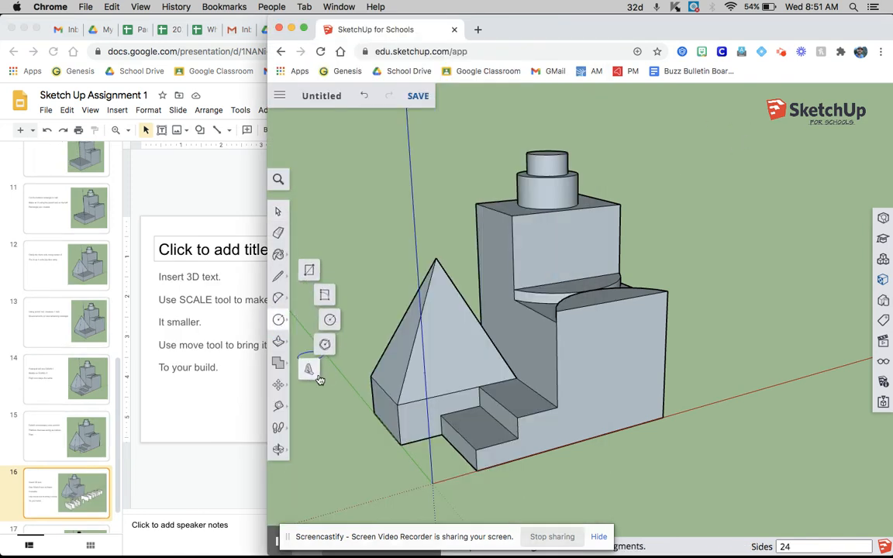
pyautogui.click(310, 369)
pyautogui.write('Tim')
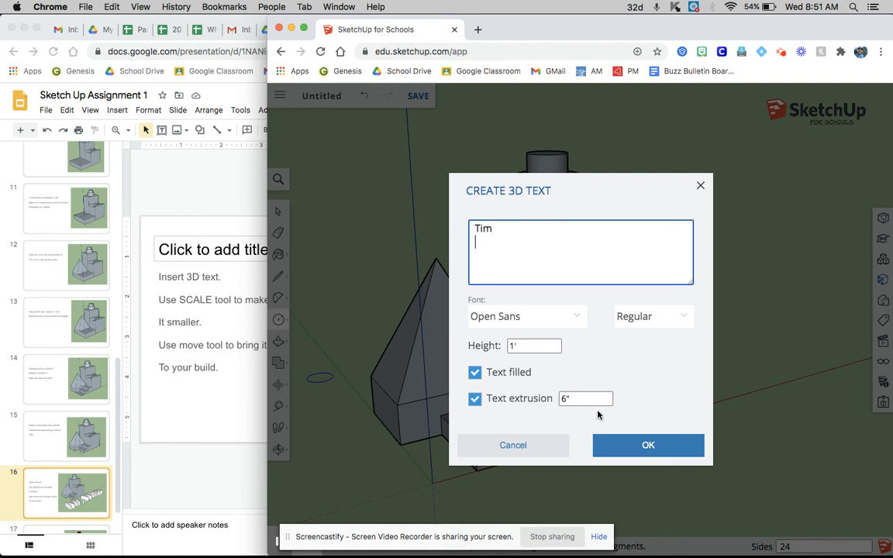
pyautogui.click(628, 450)
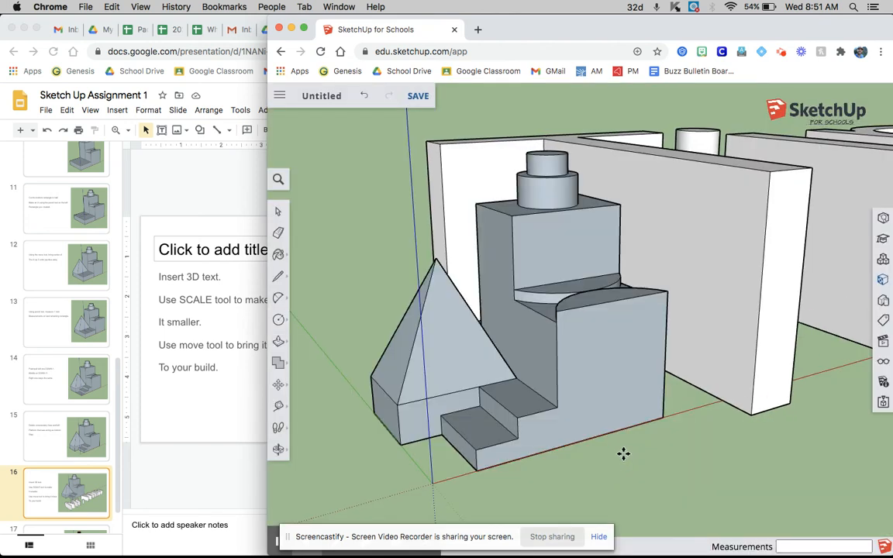
pyautogui.click(622, 452)
# - Scale the 3D text down uniformly to about 0.30
pyautogui.scroll(-5, 363, 421)
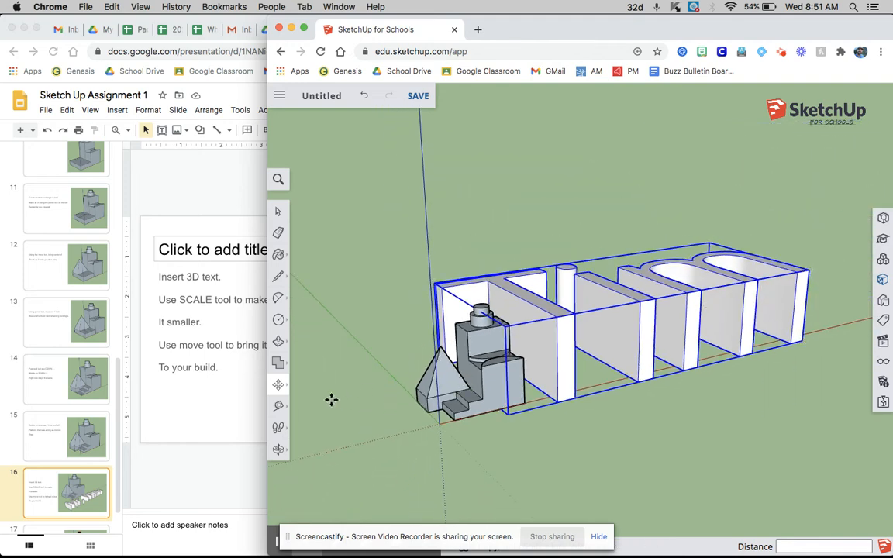
pyautogui.click(278, 388)
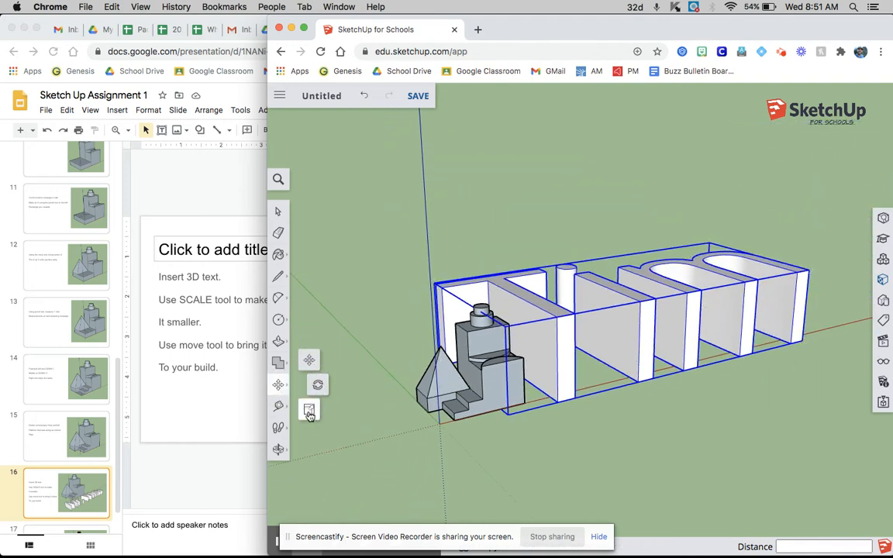
pyautogui.click(308, 412)
pyautogui.moveTo(709, 245); pyautogui.dragTo(589, 352)
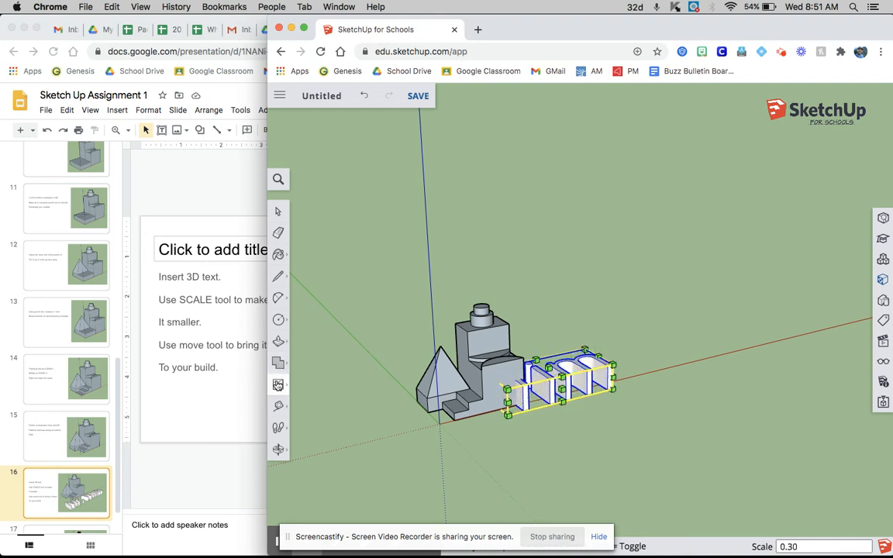
# - Move the 3D text about 6 7/8" so it lies in front of the model
pyautogui.click(278, 363)
pyautogui.click(308, 362)
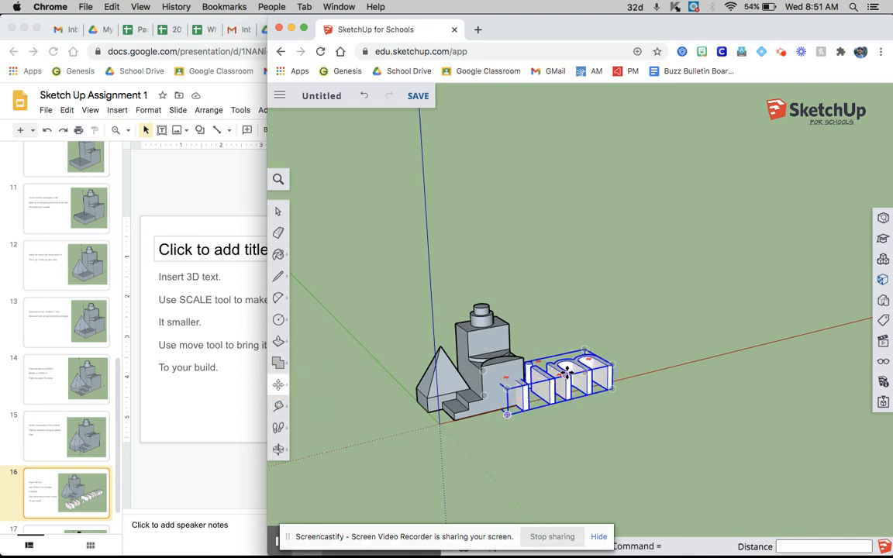
pyautogui.click(563, 376)
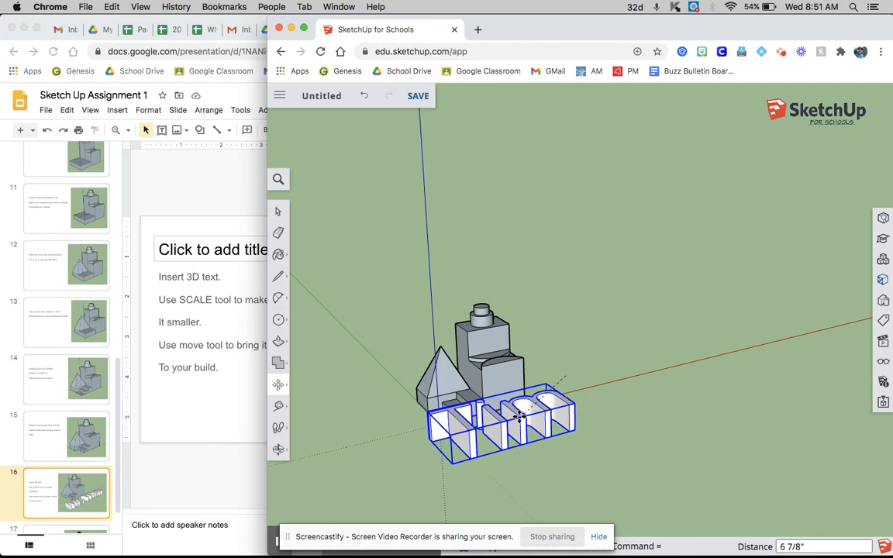
# - Scale the 3D text's height along the blue axis to about 0.34
pyautogui.click(281, 385)
pyautogui.click(296, 399)
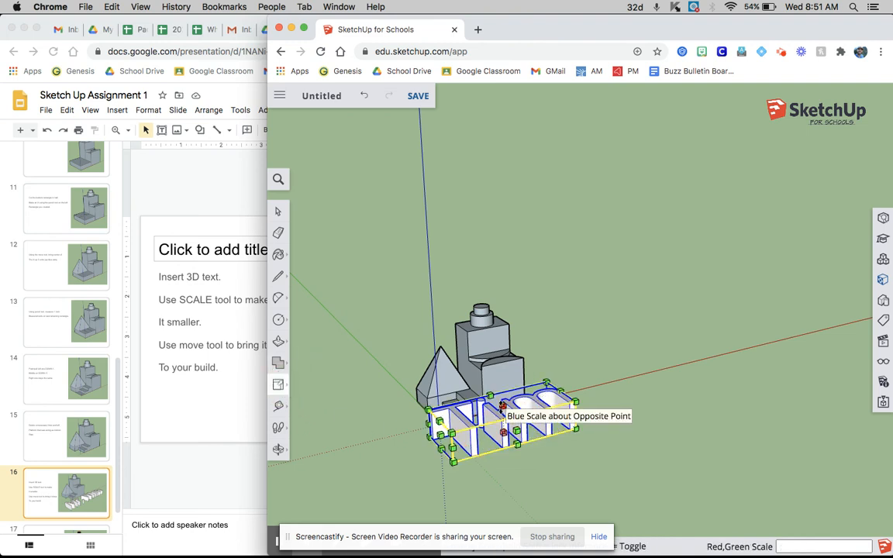
pyautogui.click(502, 407)
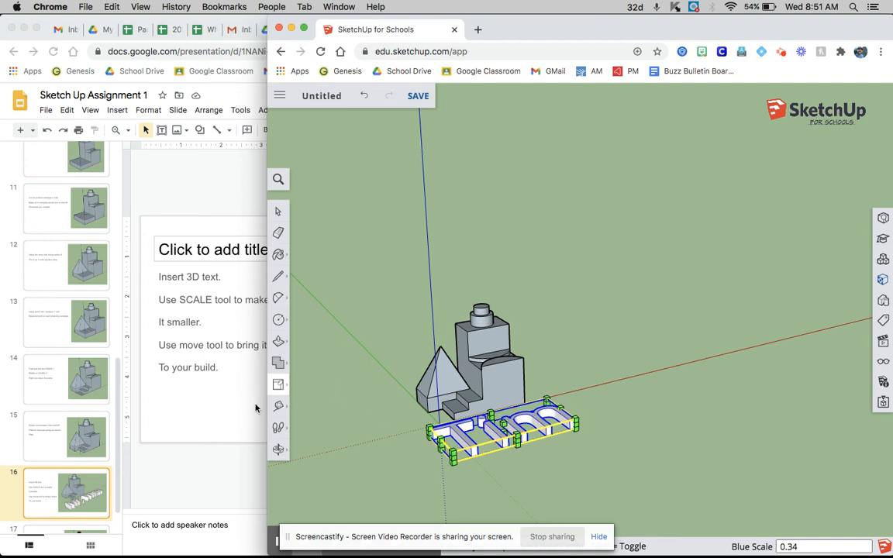
# - Advance the Google Slides assignment to slide 17, read its painting instructions, and return to SketchUp
pyautogui.click(174, 414)
pyautogui.scroll(-2, 175, 414)
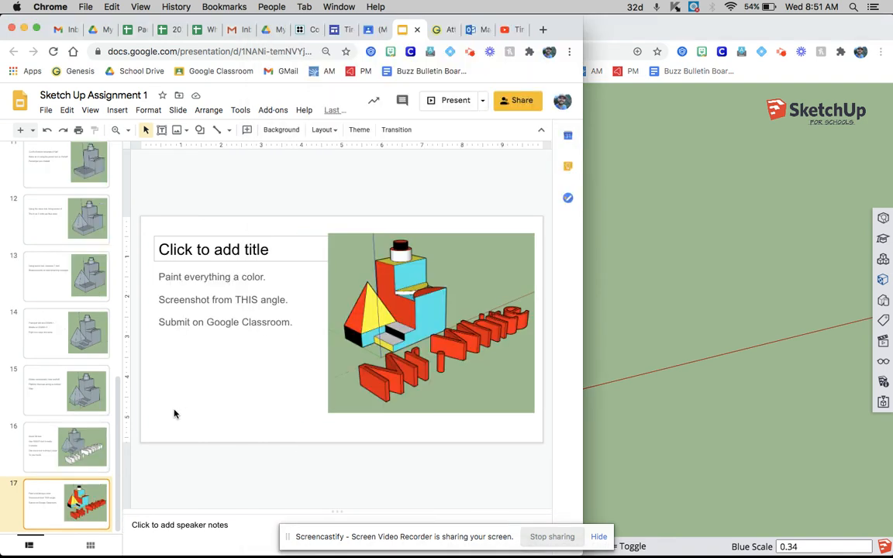
pyautogui.click(688, 247)
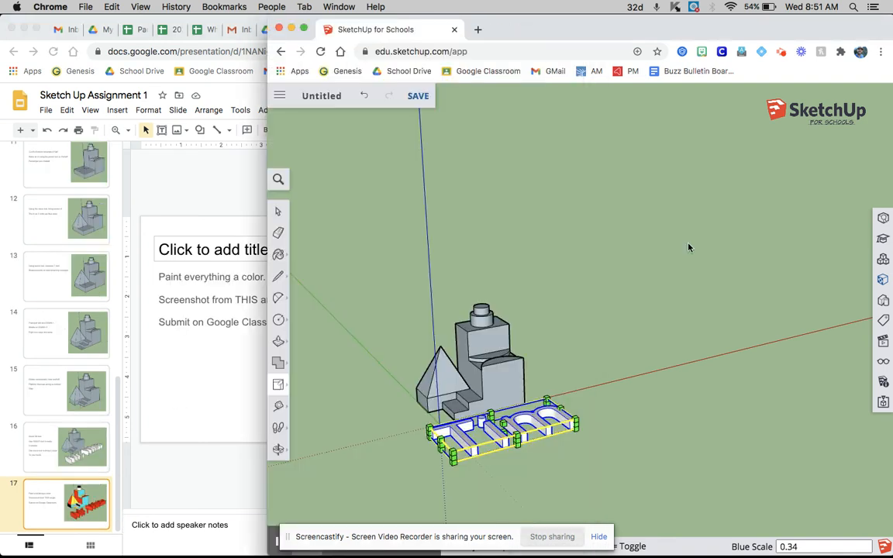
# - Paint the block's large front face, the pyramid's left face, the 3D text and the top cylinder yellow from the Colors materials
pyautogui.click(278, 255)
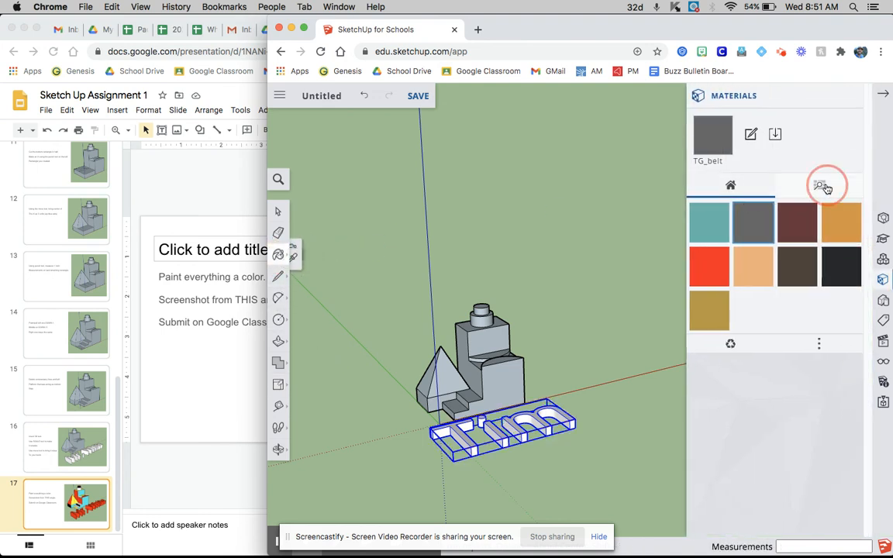
pyautogui.click(820, 185)
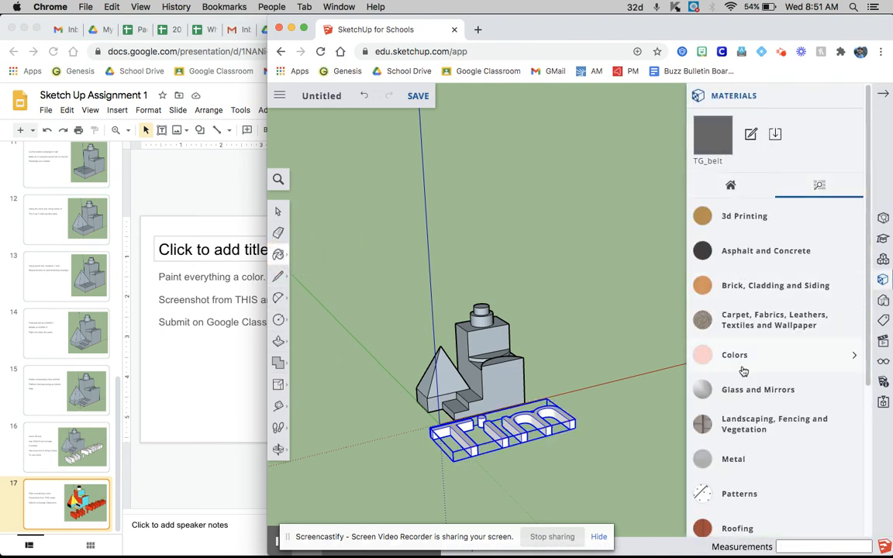
pyautogui.click(736, 355)
pyautogui.scroll(-5, 758, 403)
pyautogui.click(824, 331)
pyautogui.click(475, 372)
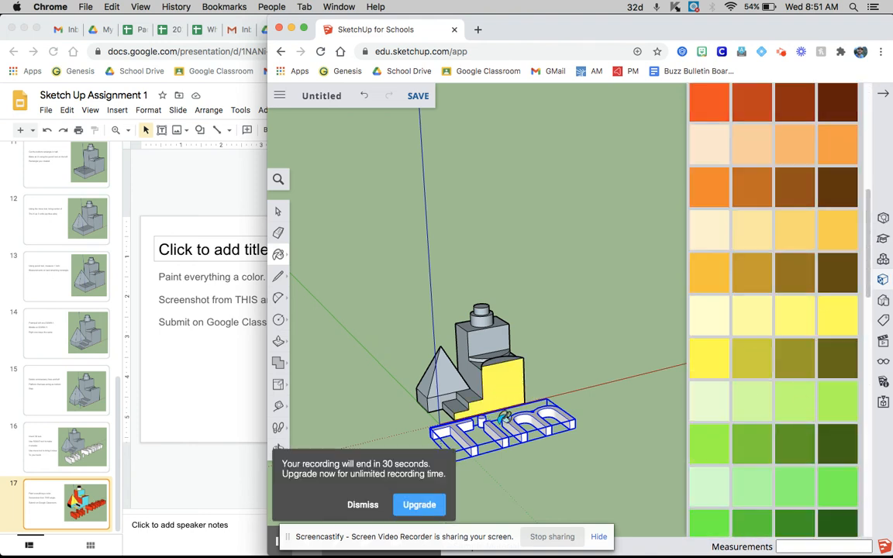
pyautogui.click(433, 368)
pyautogui.click(482, 423)
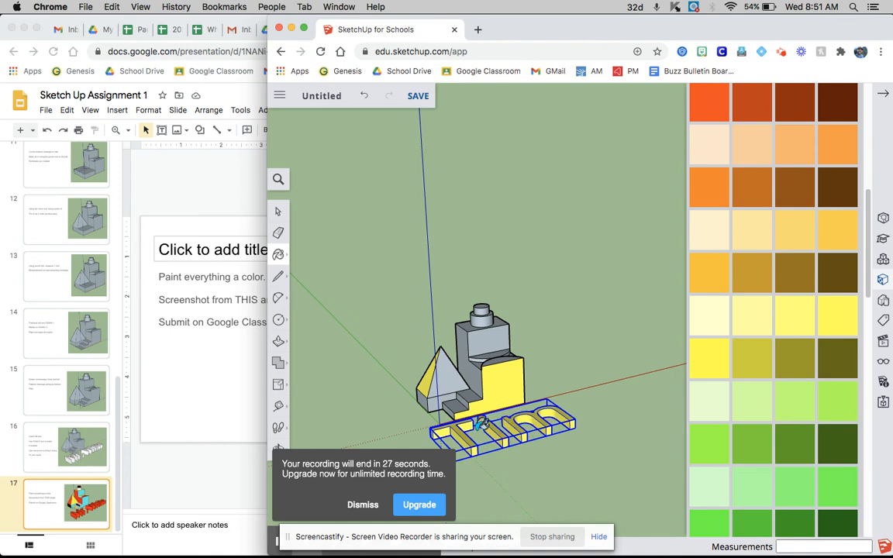
pyautogui.click(481, 311)
# - Paint the pyramid's front face, the tall block's left side and the lower cylinder bright green
pyautogui.click(839, 480)
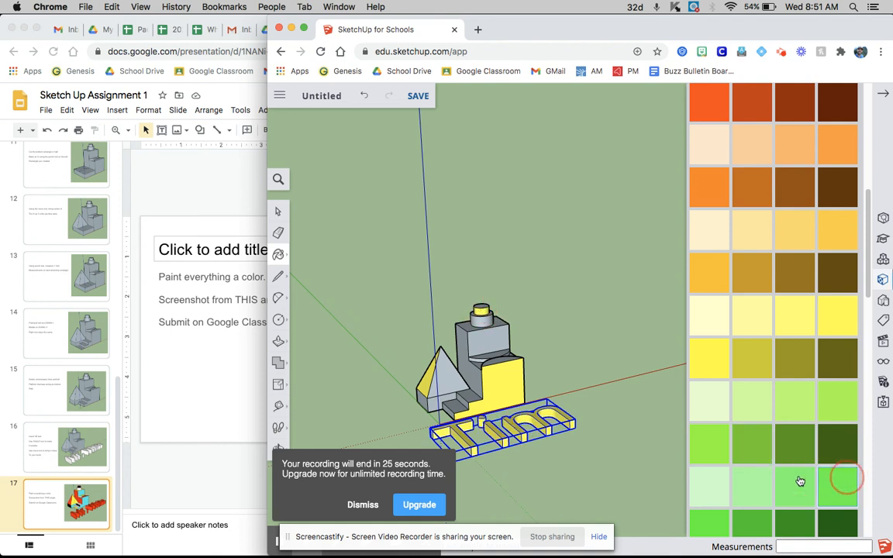
pyautogui.click(469, 371)
pyautogui.click(453, 383)
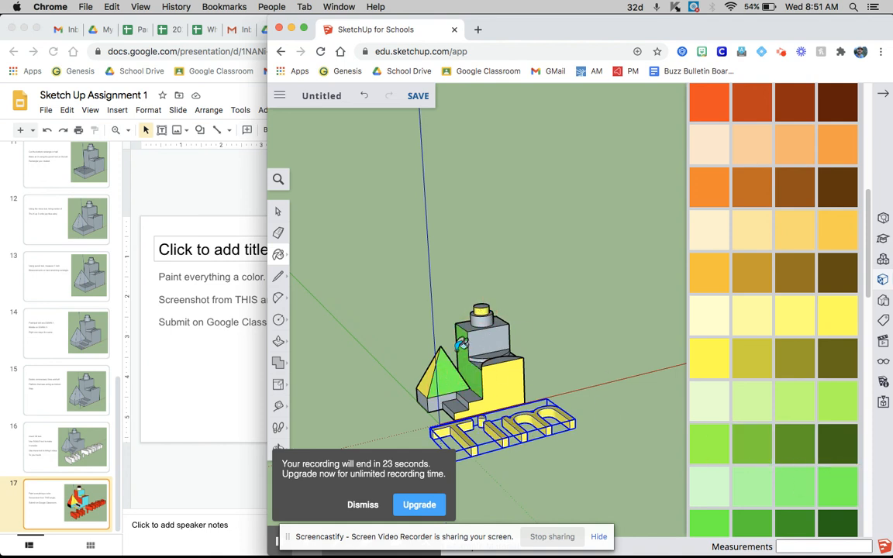
# - Paint the pyramid base's left side, the lowest stair riser and the tall block's upper front face red
pyautogui.scroll(5, 717, 284)
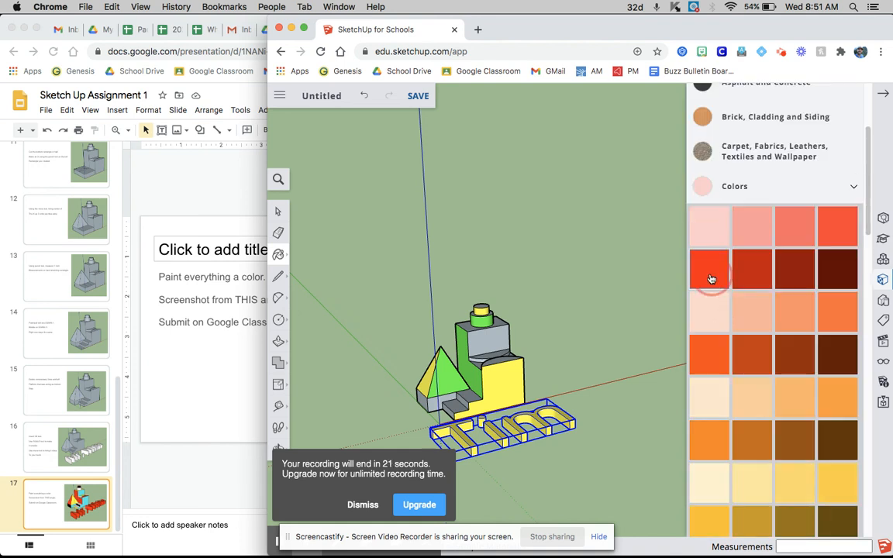
pyautogui.scroll(4, 429, 387)
pyautogui.click(425, 384)
pyautogui.click(379, 364)
pyautogui.click(475, 271)
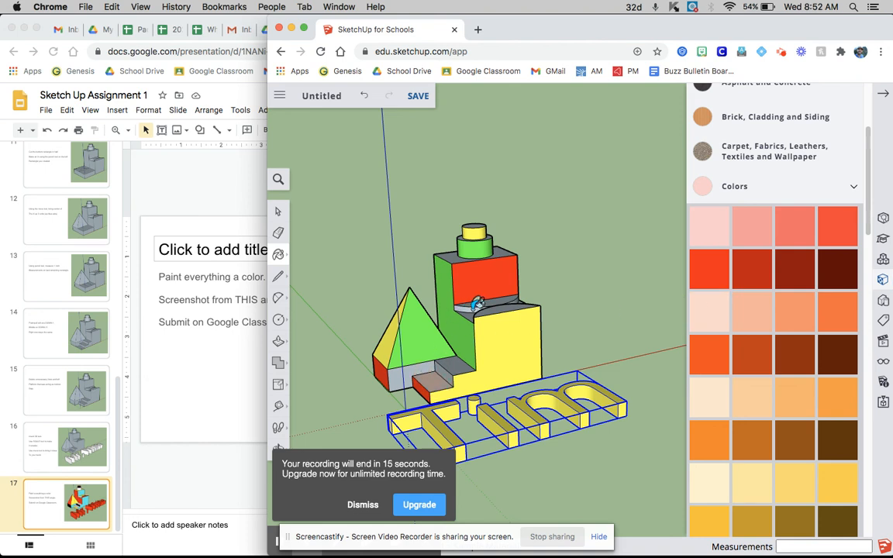
# - Paint the wall below the pyramid, the upper stair riser and the recess below the red front face blue
pyautogui.scroll(-1, 753, 448)
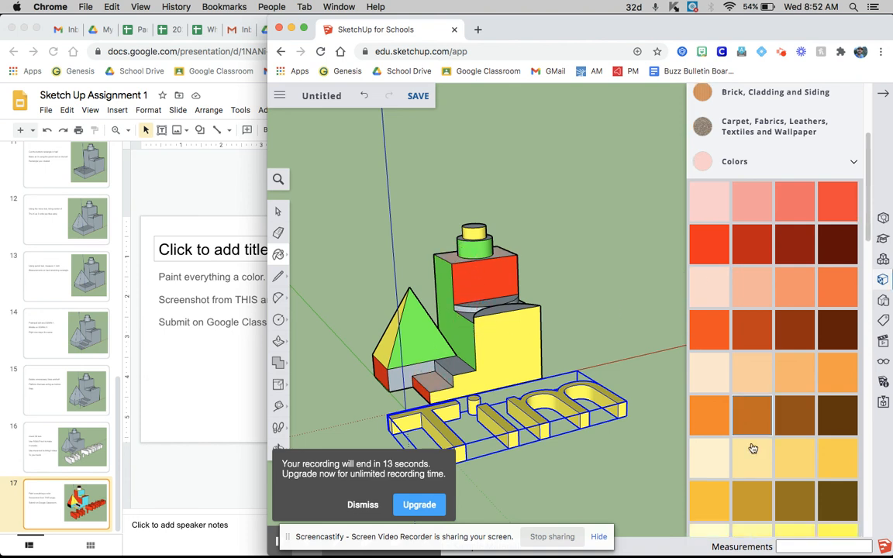
pyautogui.scroll(-10, 751, 450)
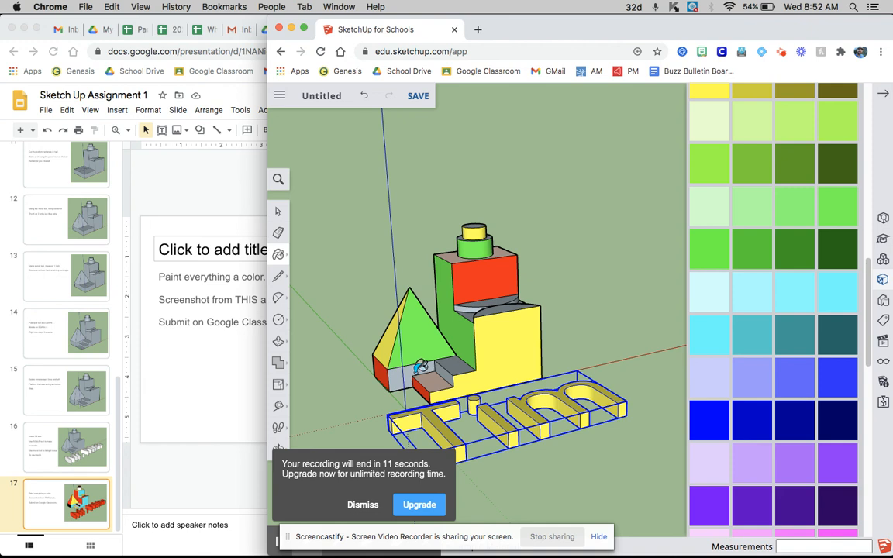
pyautogui.click(419, 370)
pyautogui.click(460, 298)
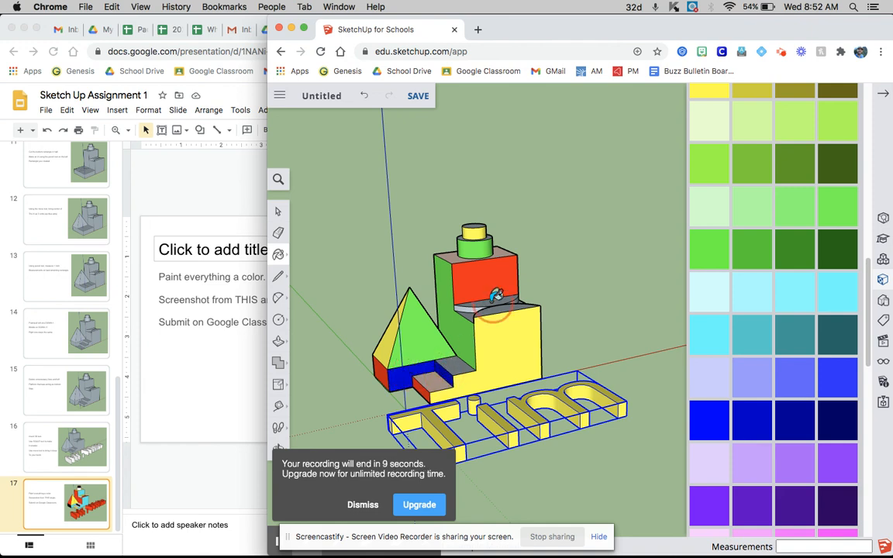
pyautogui.scroll(-3, 535, 362)
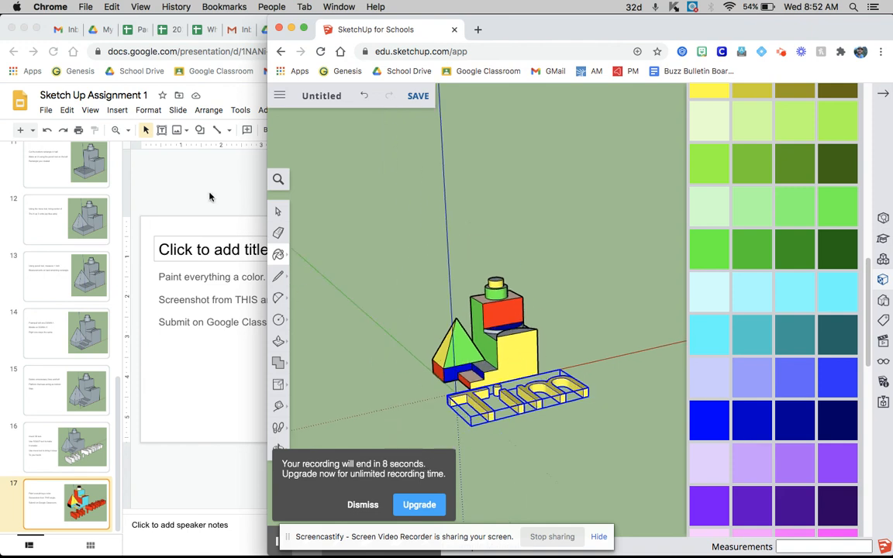
# - Deselect the 3D text with the Select tool and view the painted model up close
pyautogui.click(278, 210)
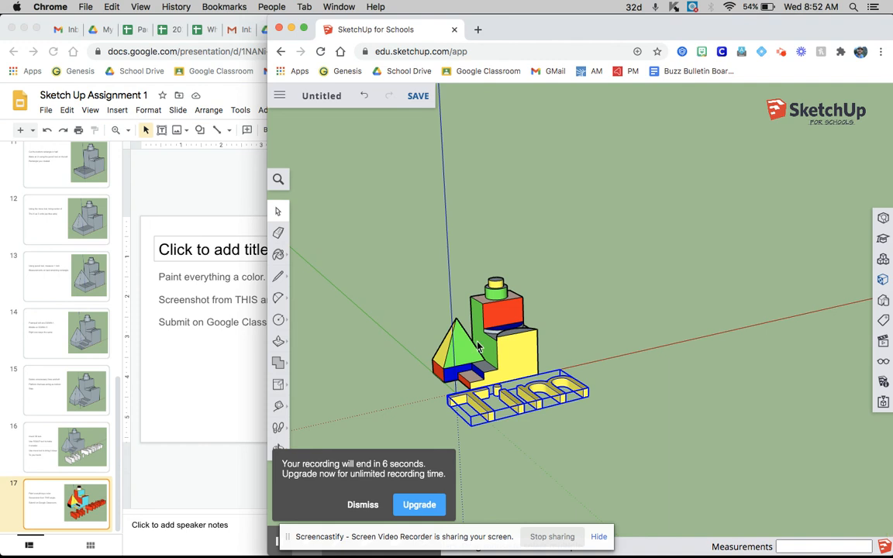
pyautogui.click(376, 315)
pyautogui.scroll(5, 469, 394)
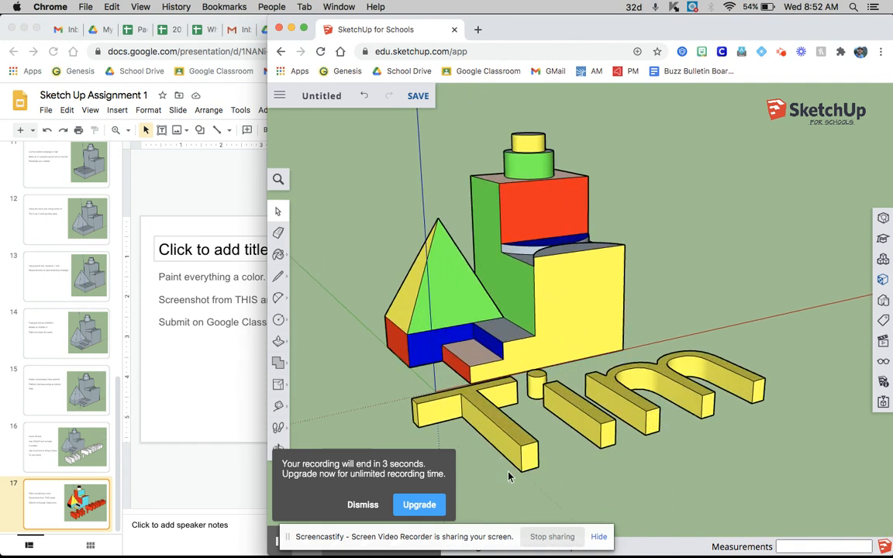